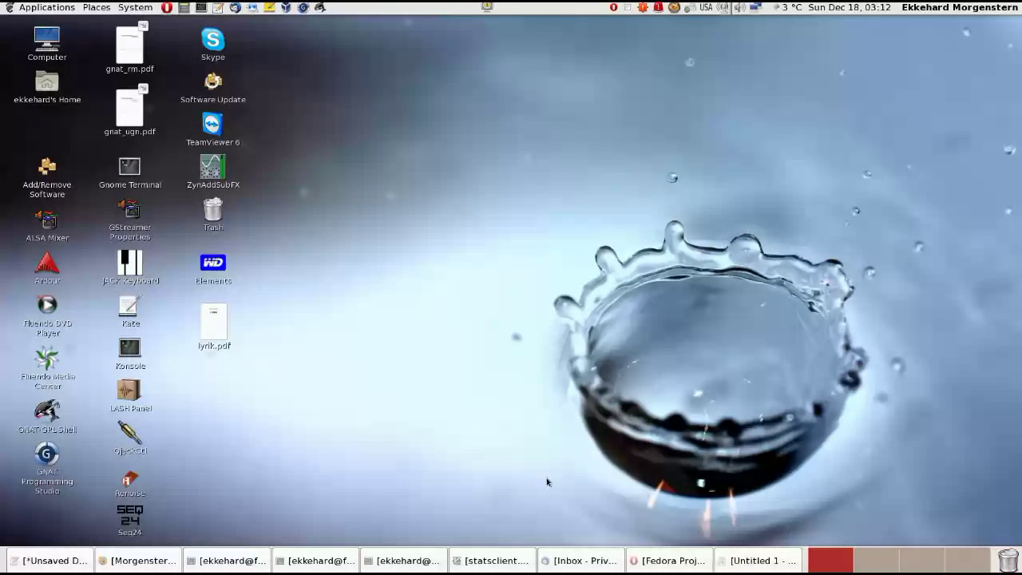
Clear the browser off the desktop and launch Add/Remove Software from System > Administration
left_click(659, 562)
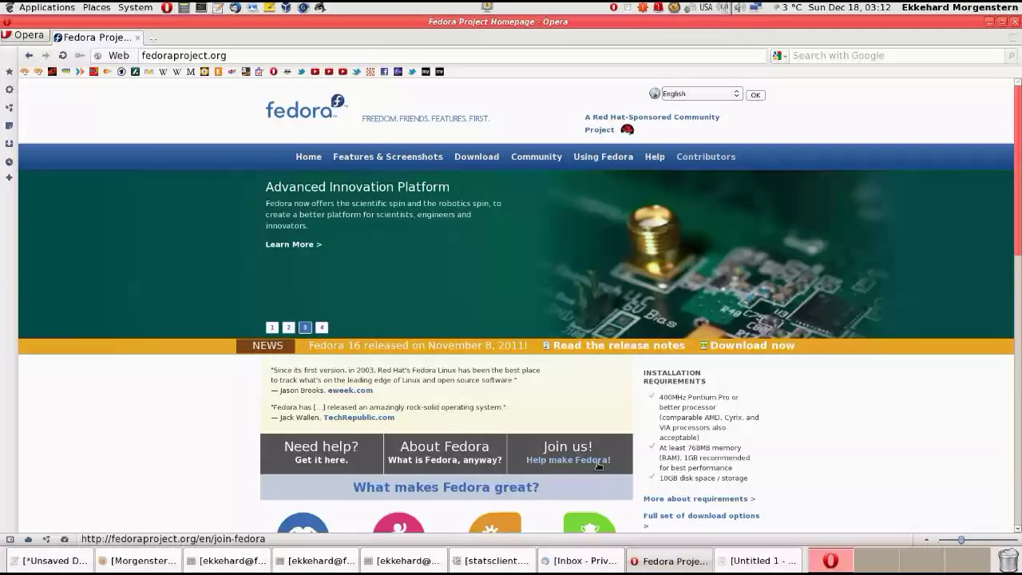
left_click(990, 22)
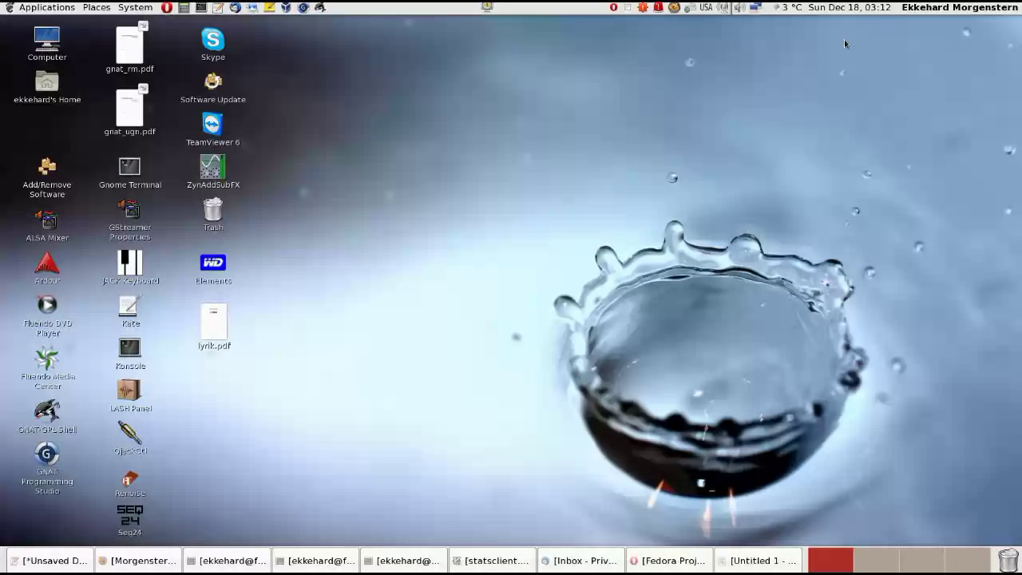
left_click(141, 8)
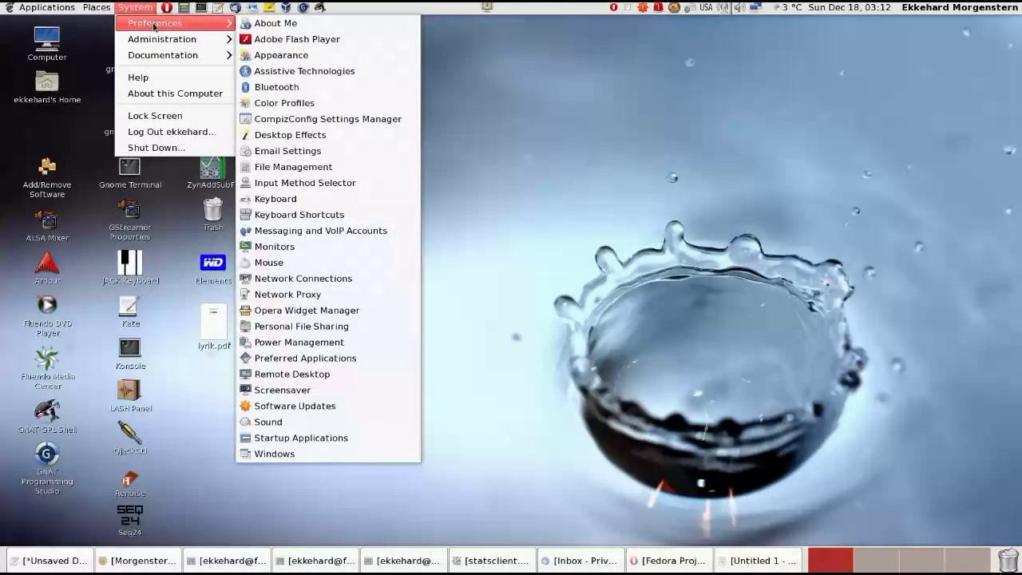
mouse_move(155, 39)
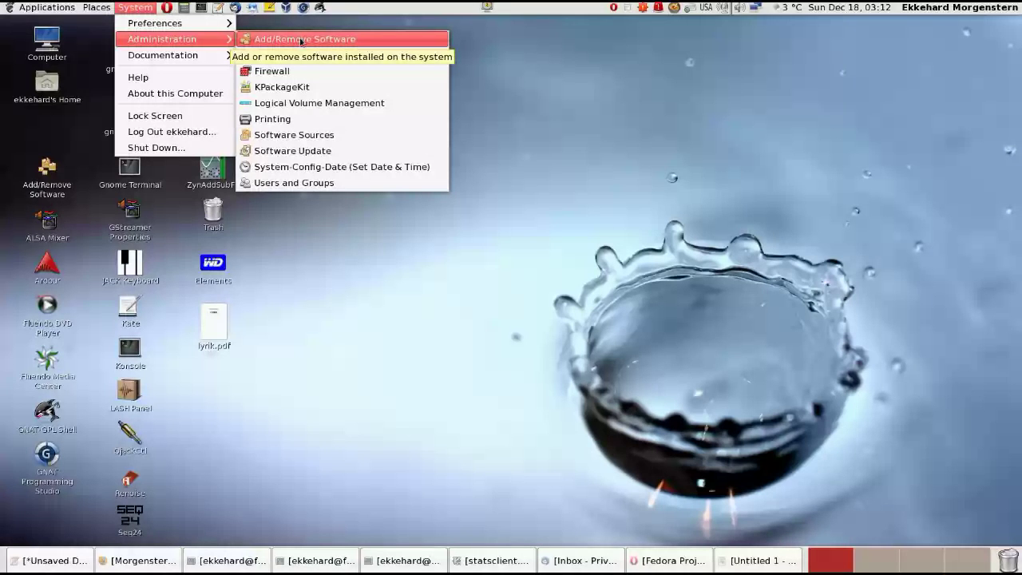
left_click(301, 39)
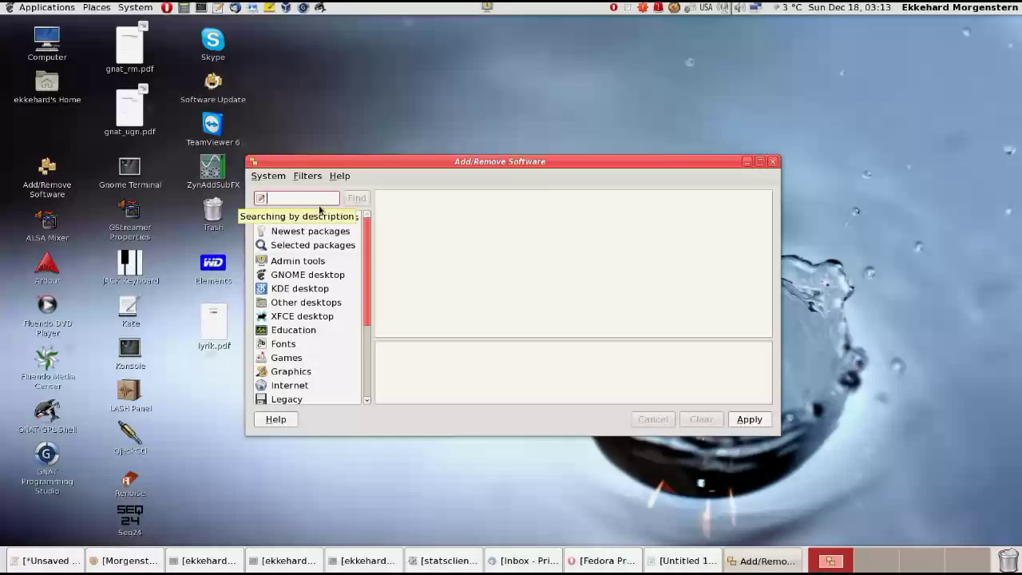
Search for qjackctl, confirm the qjackctl-0.3.8 package is installed, and close the package manager
type("qja")
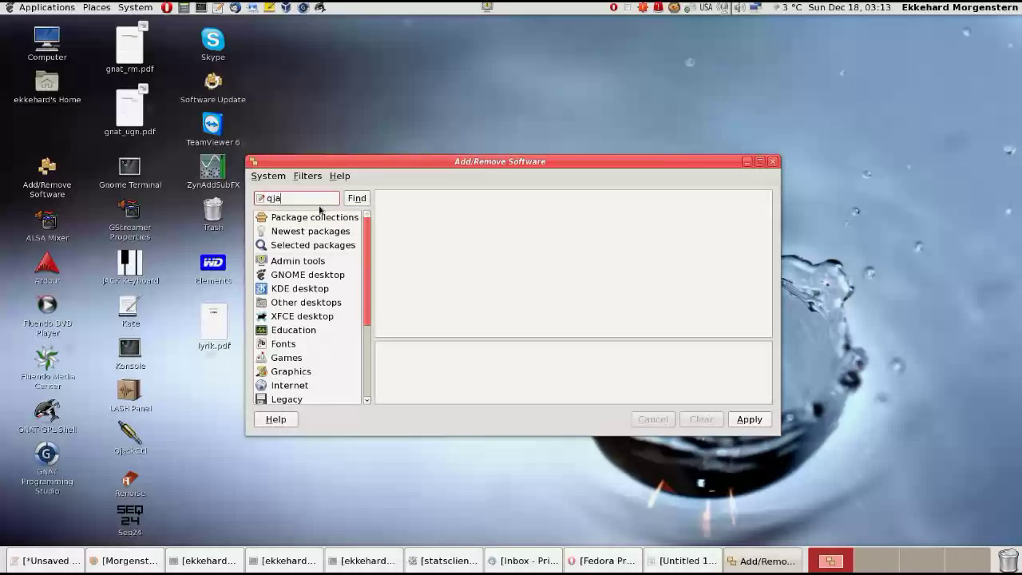
type("ckctl")
key("Return")
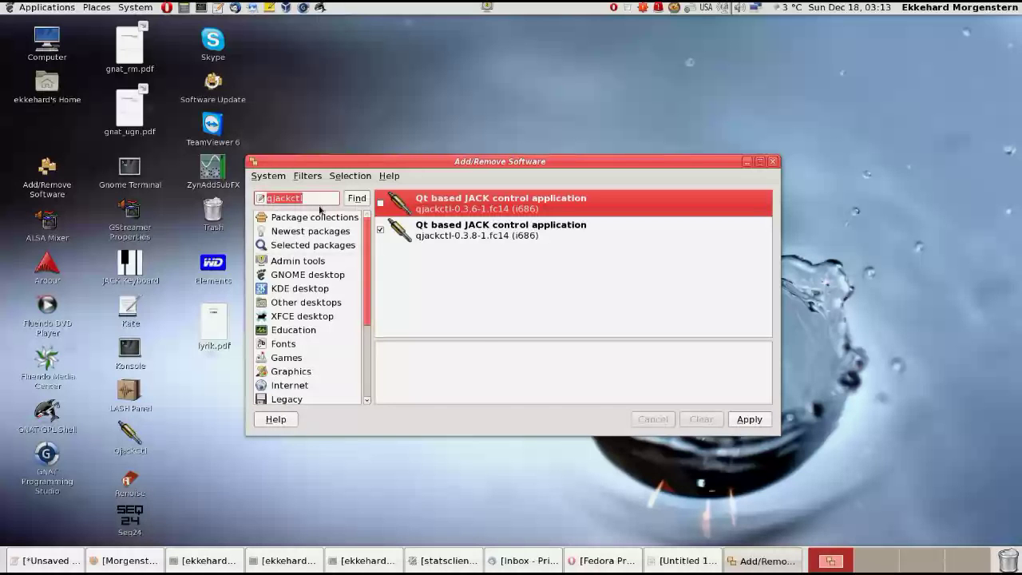
left_click(511, 238)
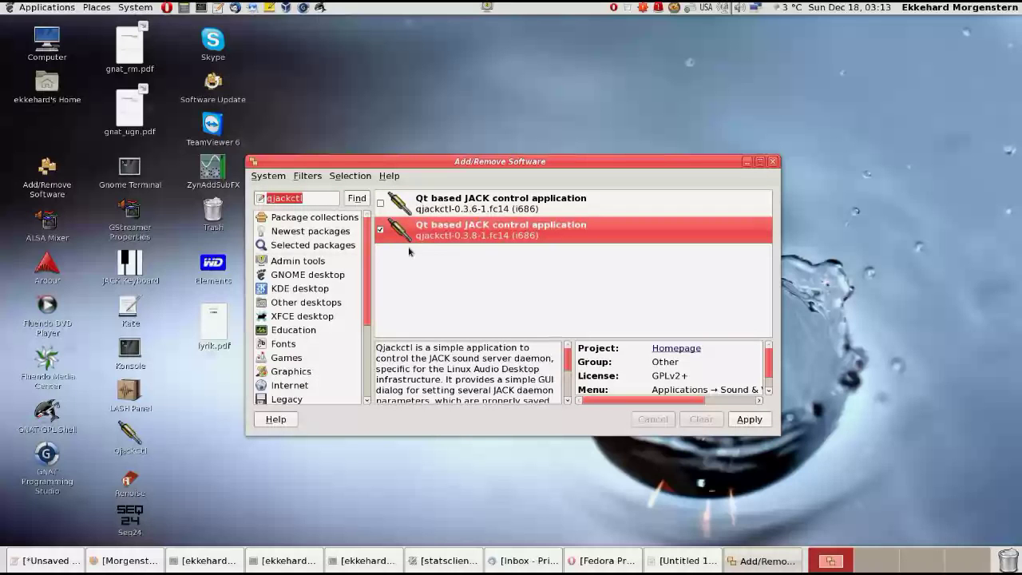
left_click(773, 162)
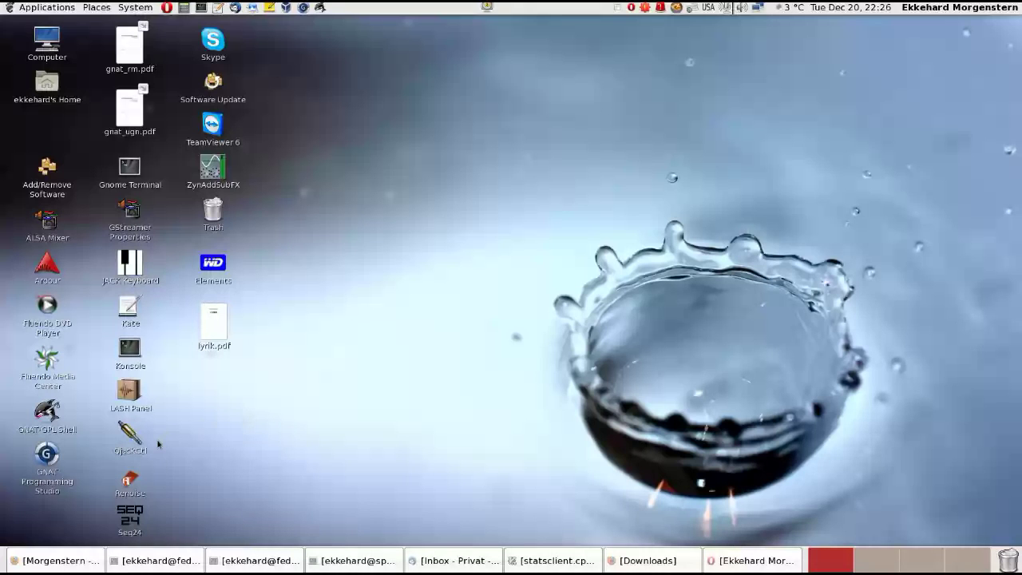
Launch QjackCtl and set its Setup dialog to Playback Only on the hw:2,3 interface
left_click(136, 436)
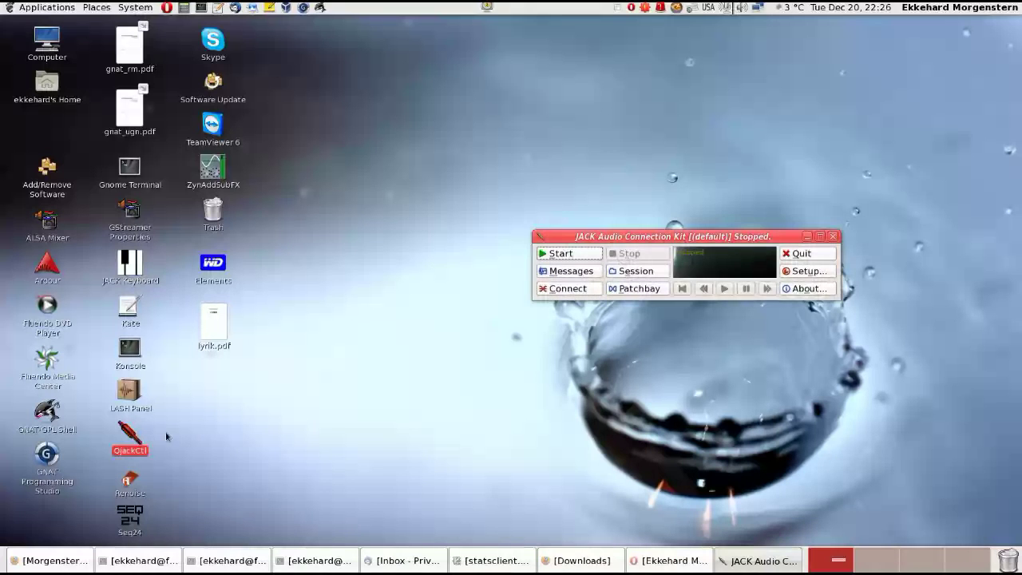
left_click(831, 272)
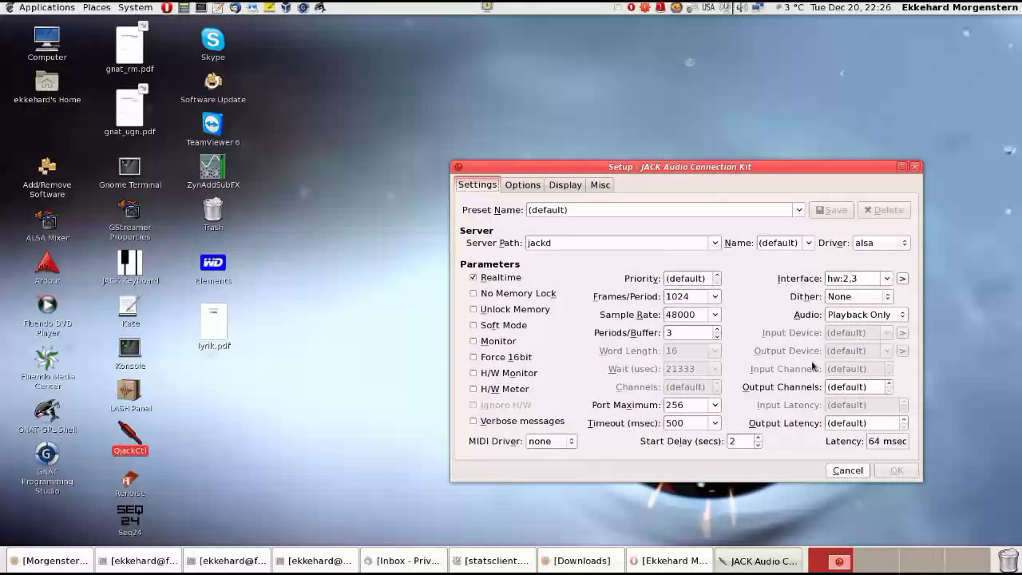
left_click_drag(794, 168, 646, 155)
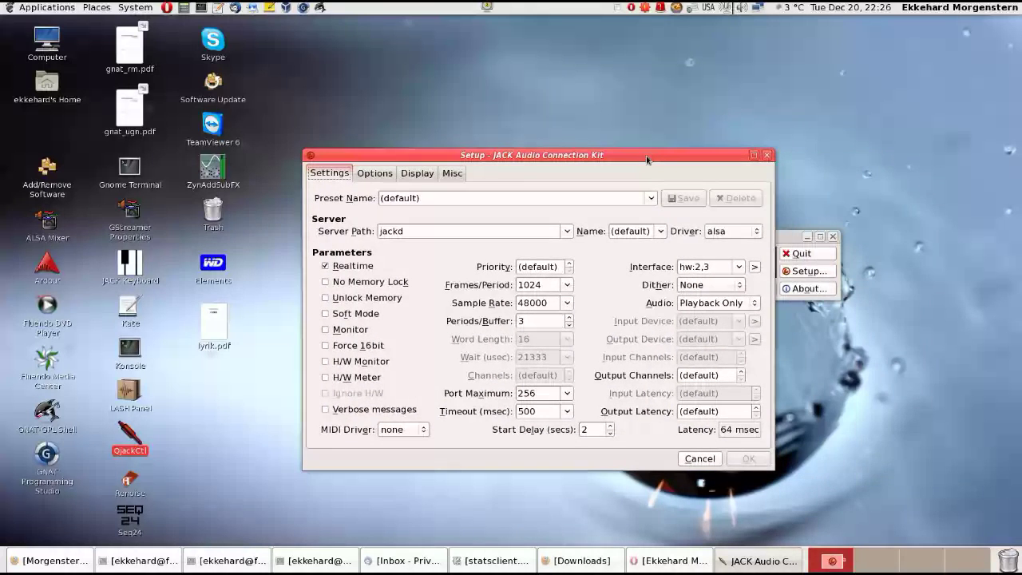
left_click(758, 305)
left_click(758, 305)
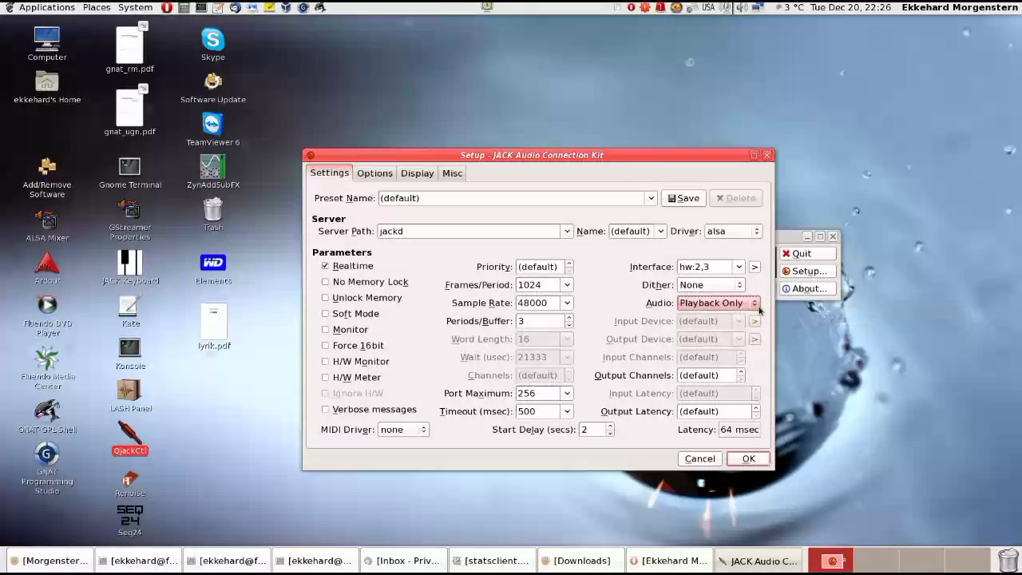
left_click(757, 304)
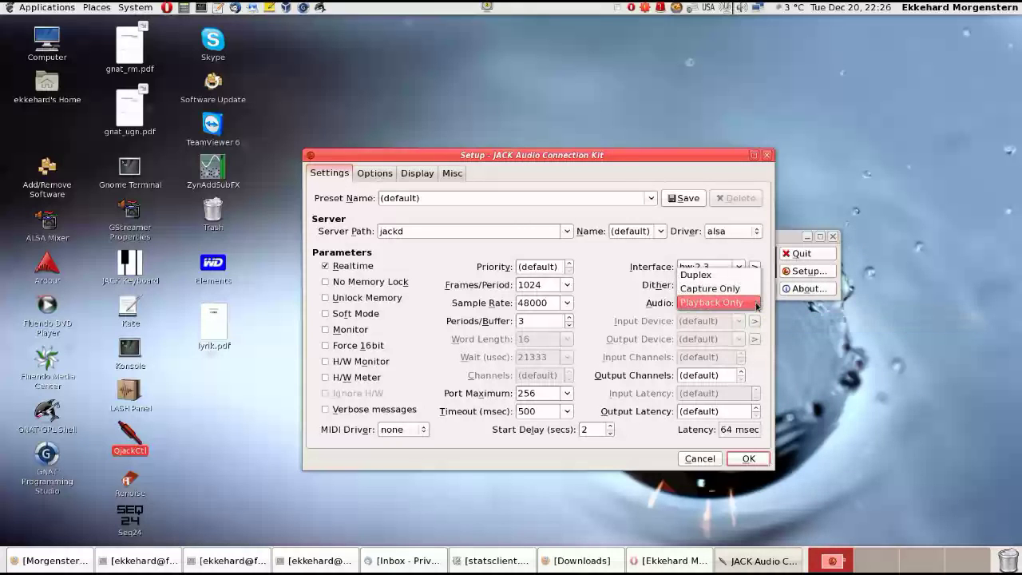
left_click(757, 304)
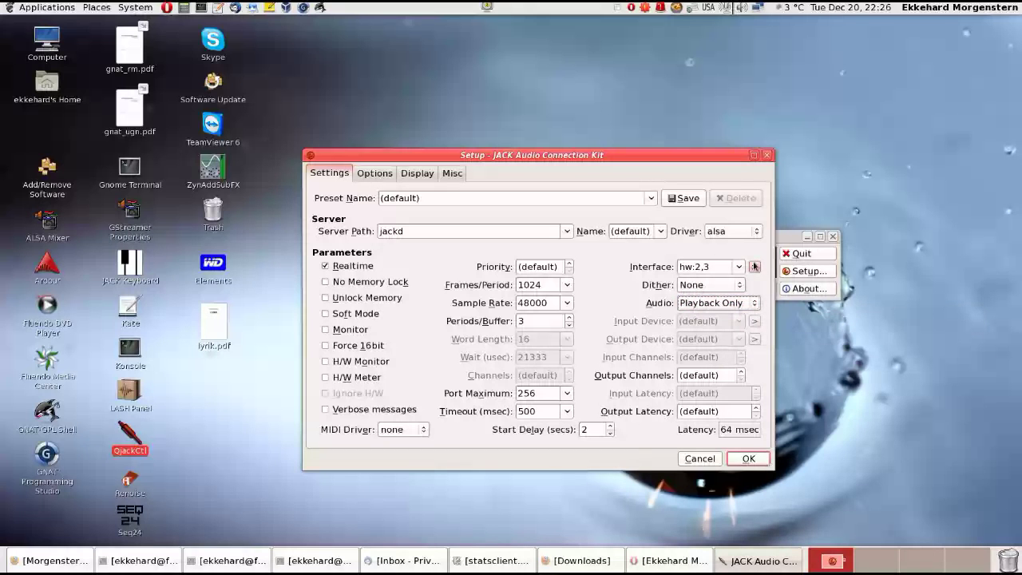
left_click(754, 267)
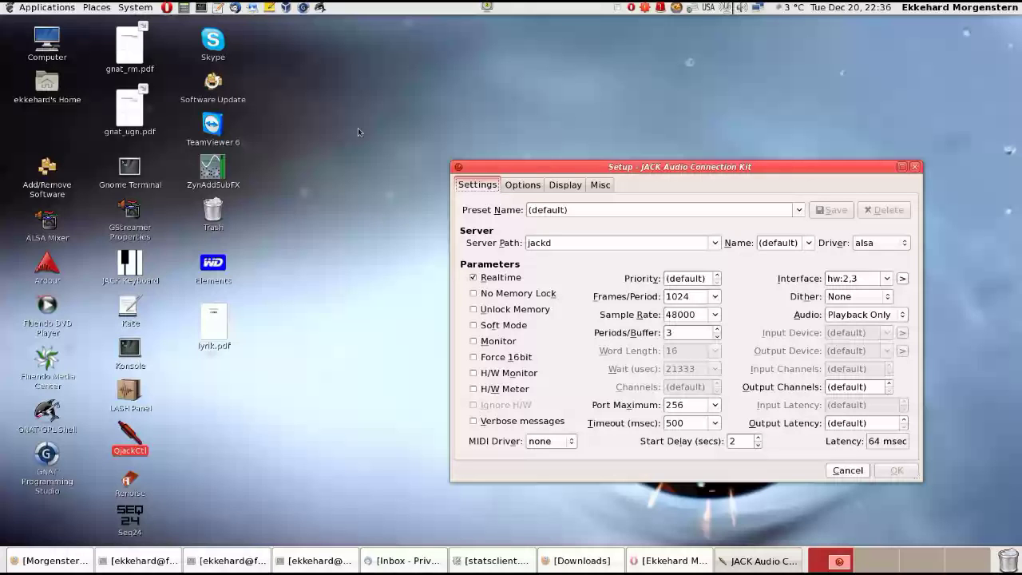
Open Users and Groups with the root password and show the single user account's properties
left_click(144, 10)
mouse_move(192, 42)
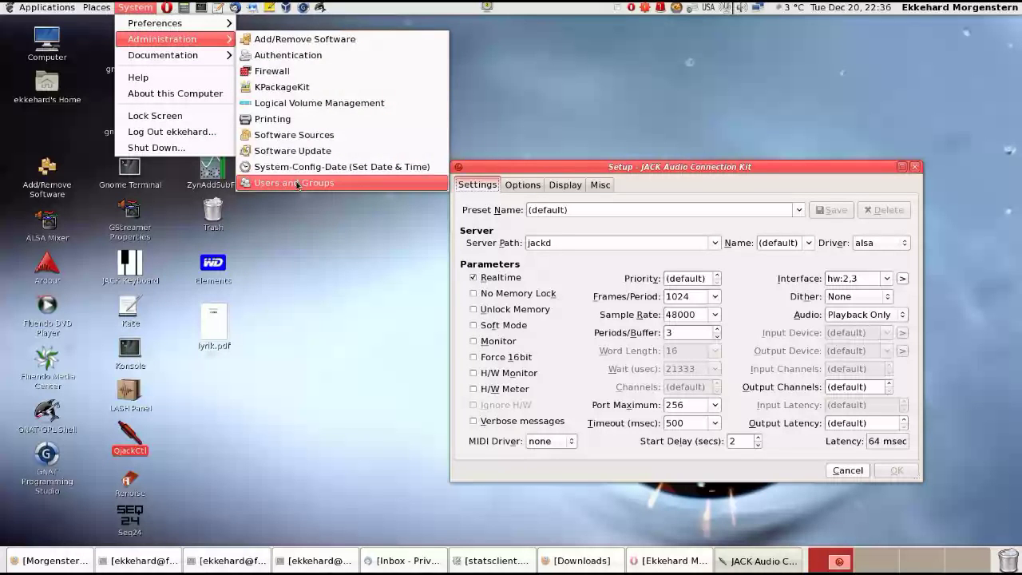
left_click(296, 183)
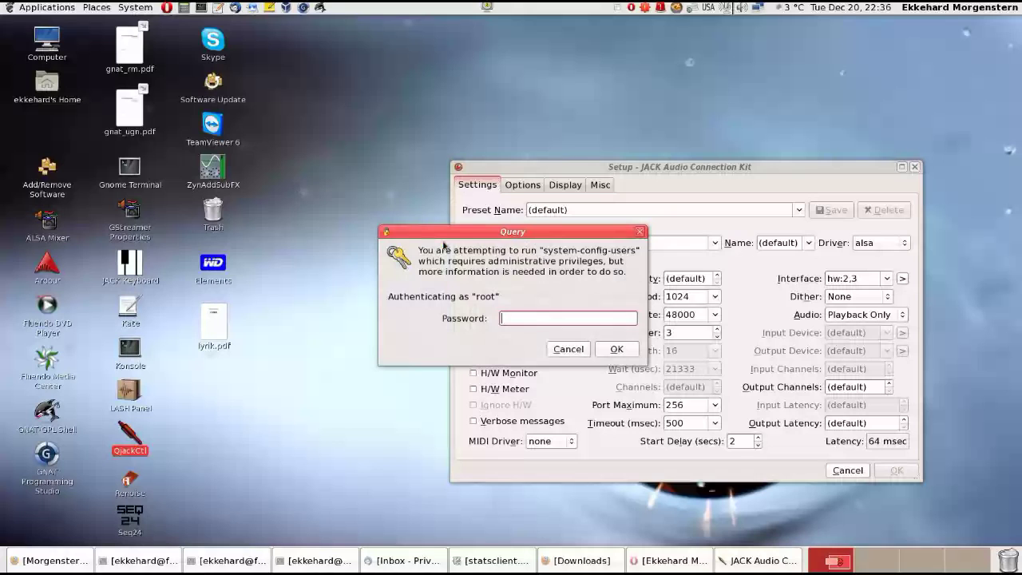
type("*******")
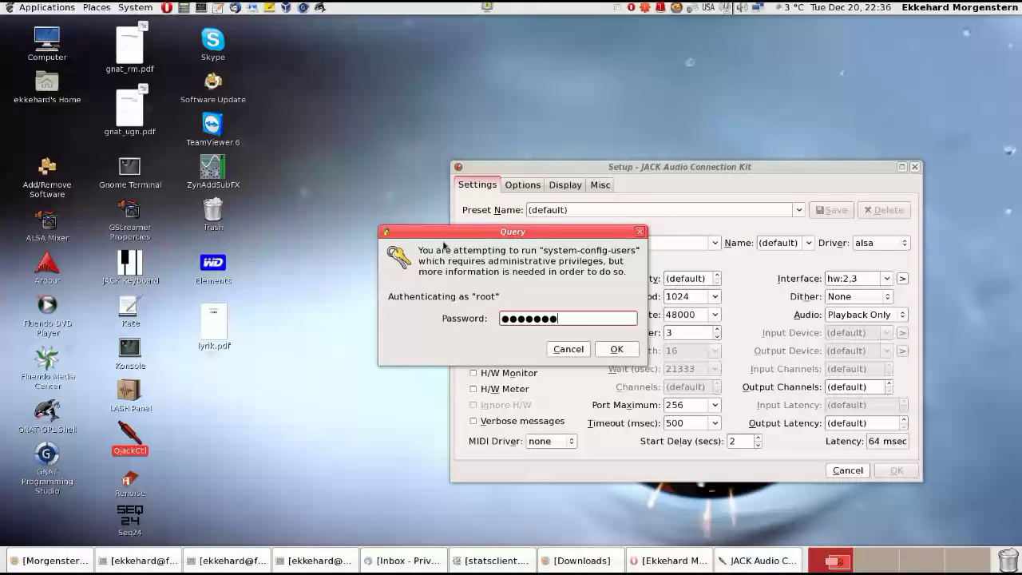
type("******")
key("Return")
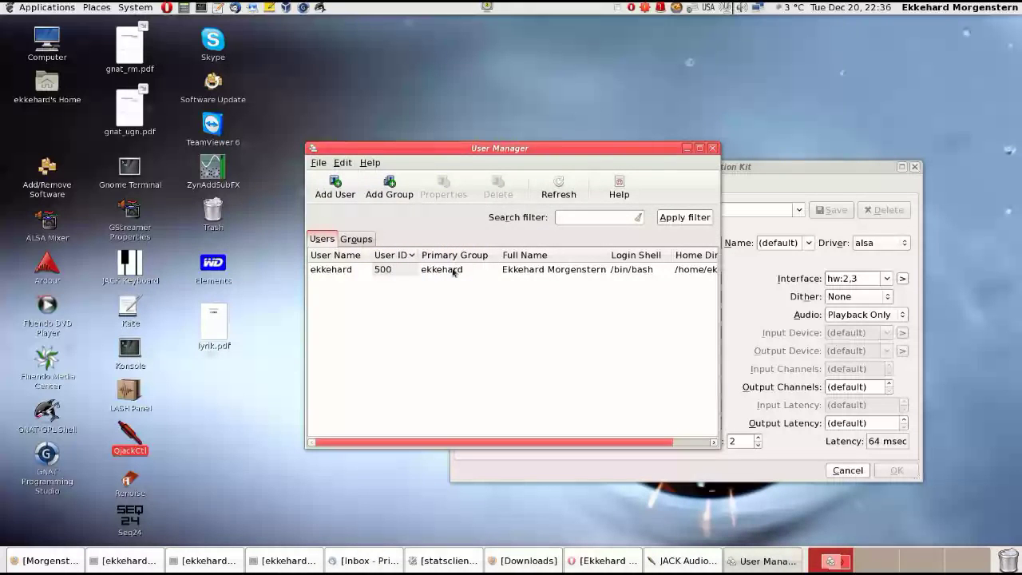
left_click(453, 271)
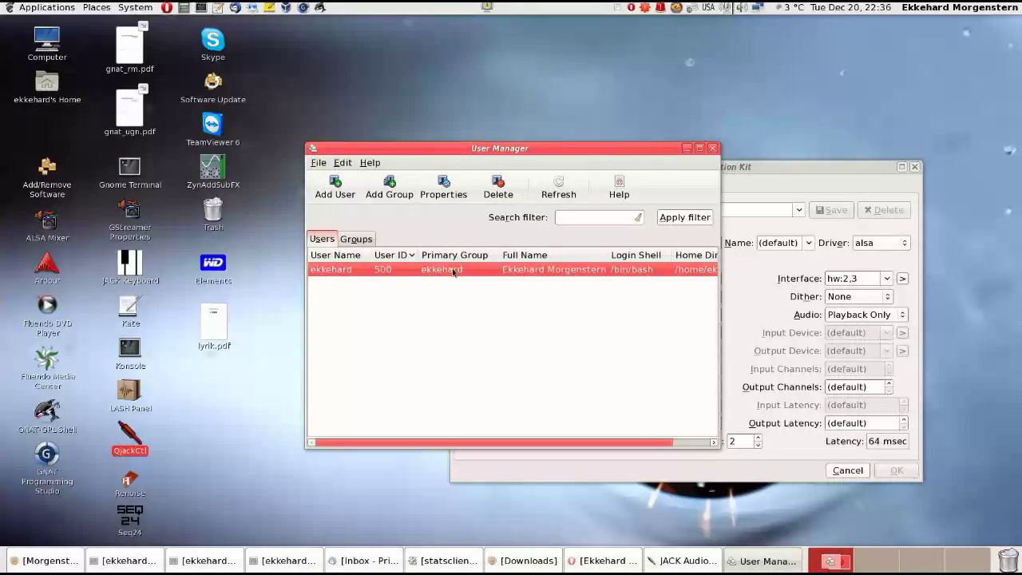
left_click(450, 194)
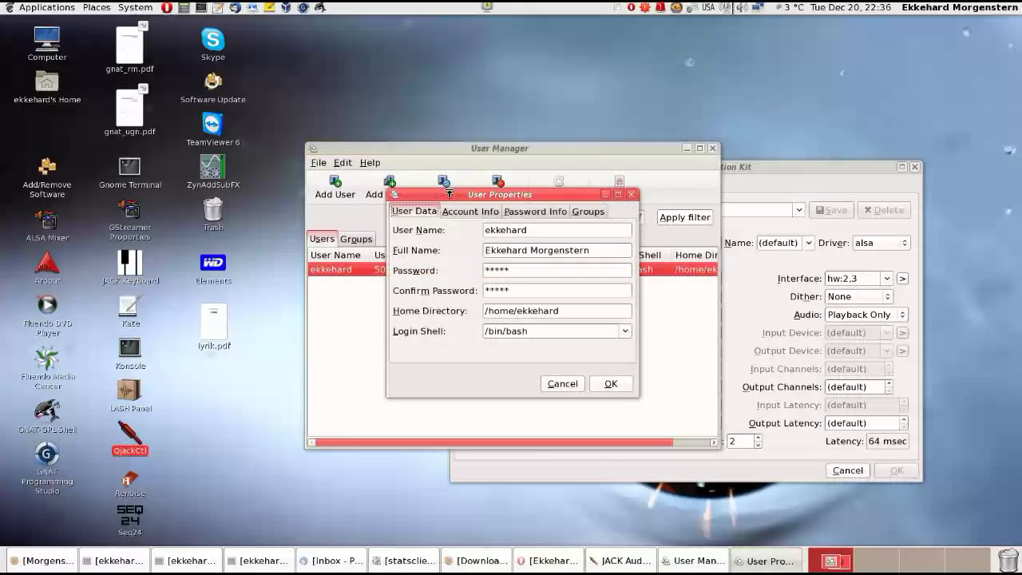
Review the user's groups, including jackuser, pulse and rtkit, then close User Properties and User Manager
left_click(603, 212)
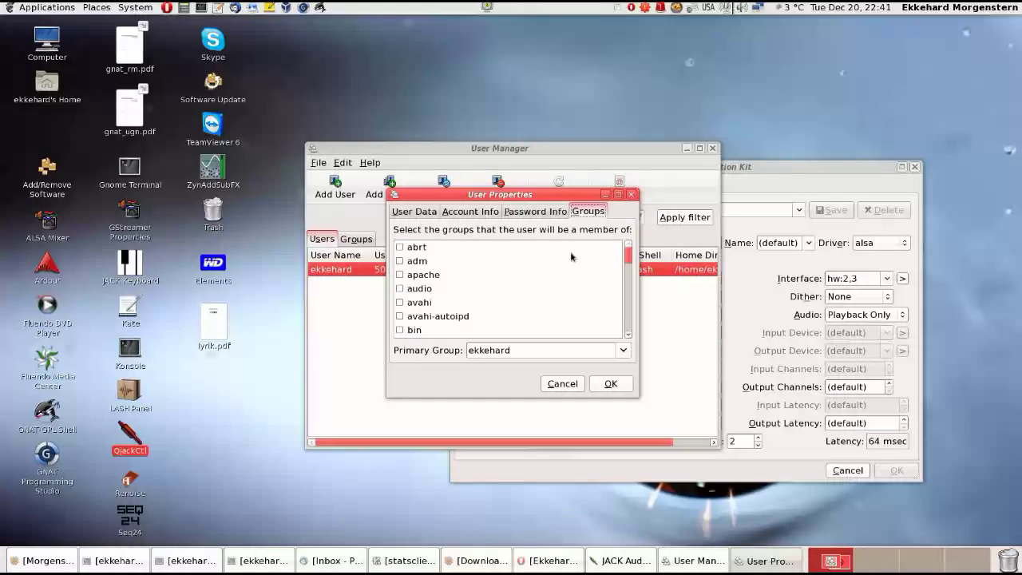
left_click_drag(629, 255, 628, 278)
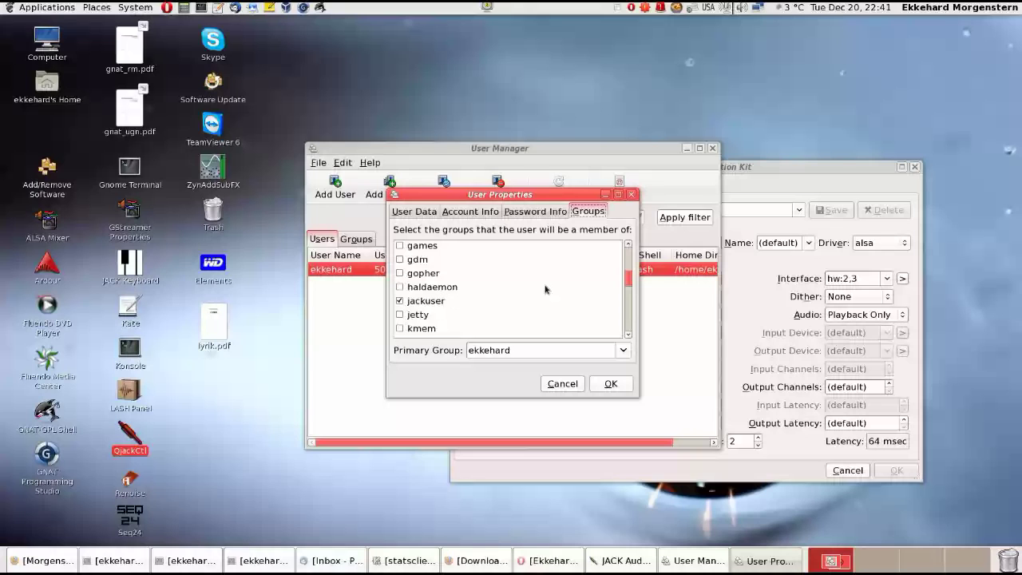
left_click_drag(629, 281, 630, 305)
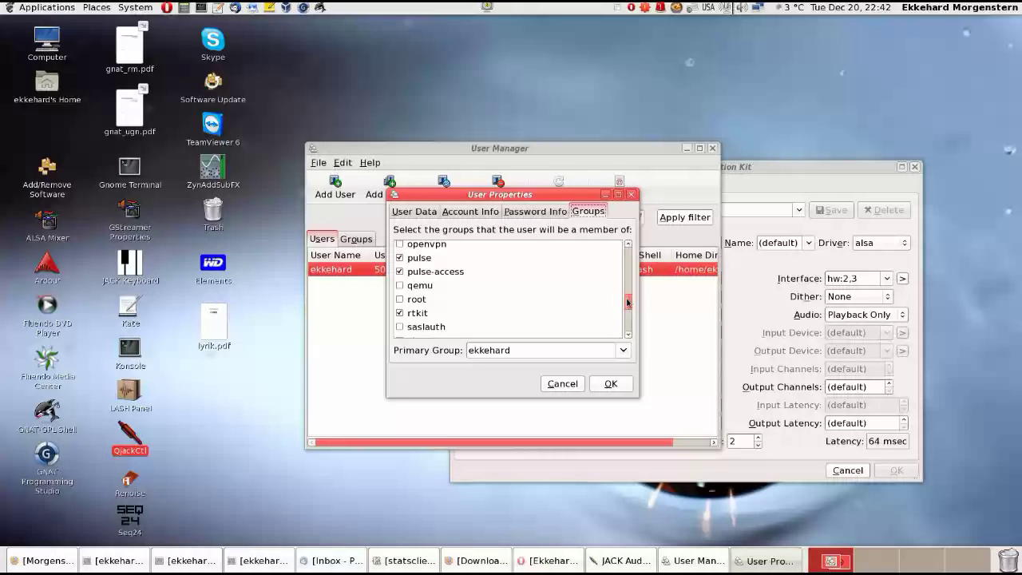
scroll(615, 311, "up", 4)
key("Escape")
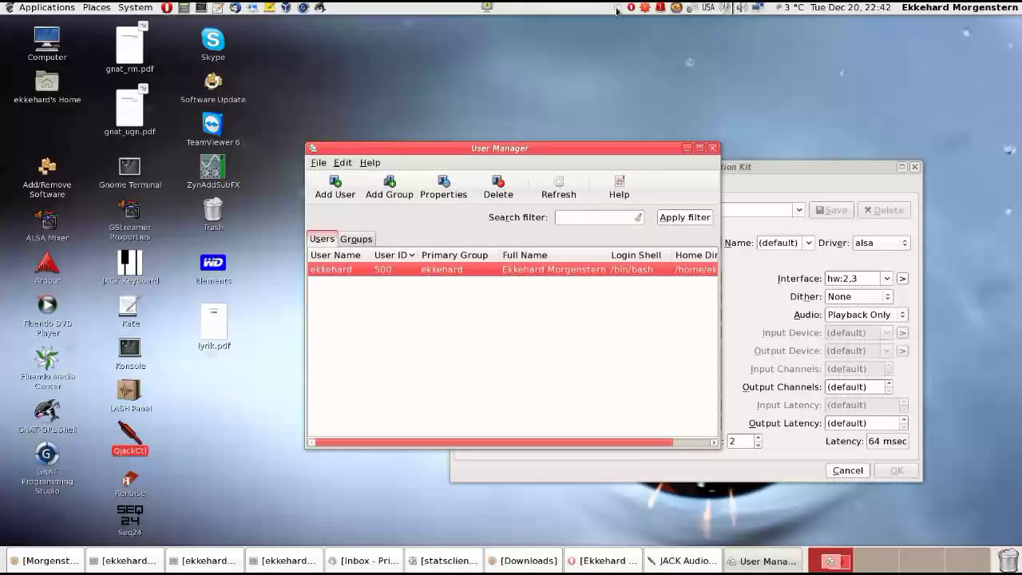
left_click(712, 148)
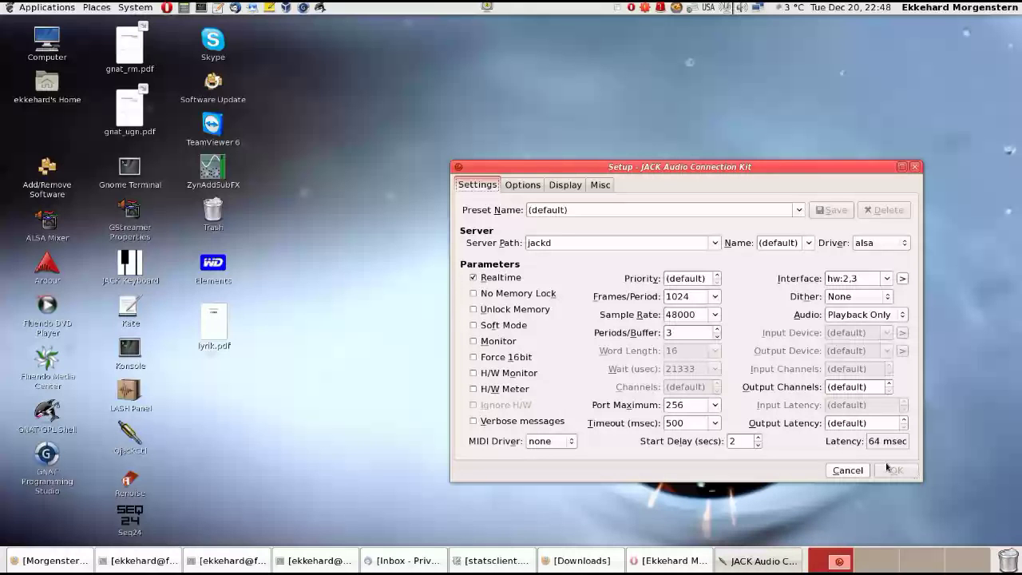
Cancel the unchanged Setup dialog and start the JACK server
left_click(848, 469)
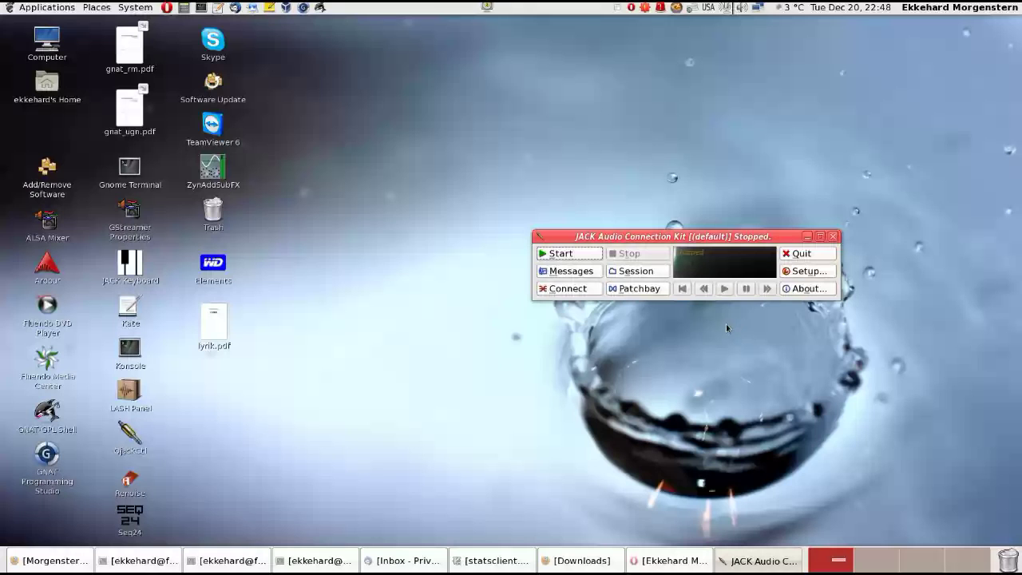
left_click(591, 256)
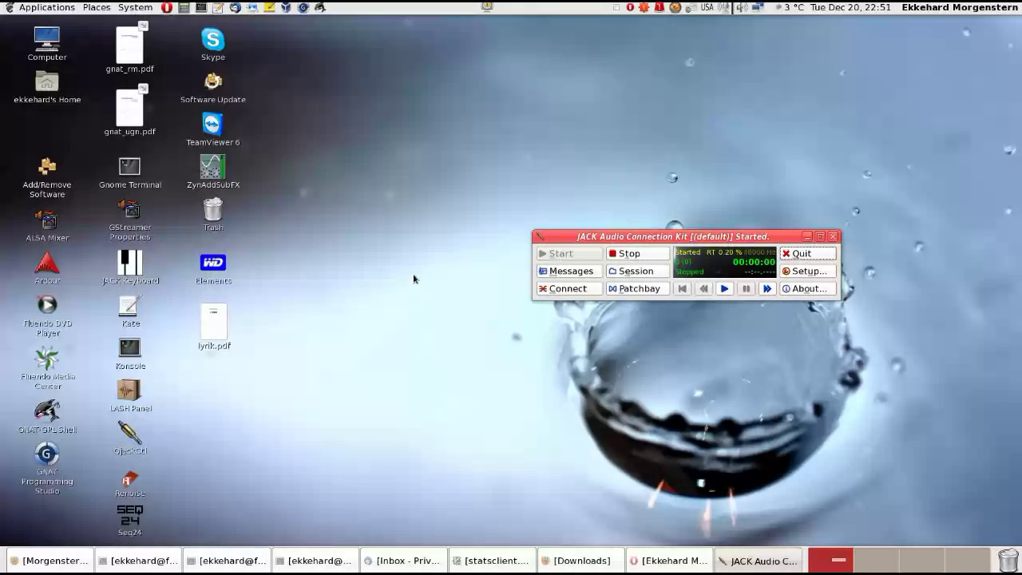
Launch ZynAddSubFX and place its window beside QjackCtl's Connections window
left_click(216, 166)
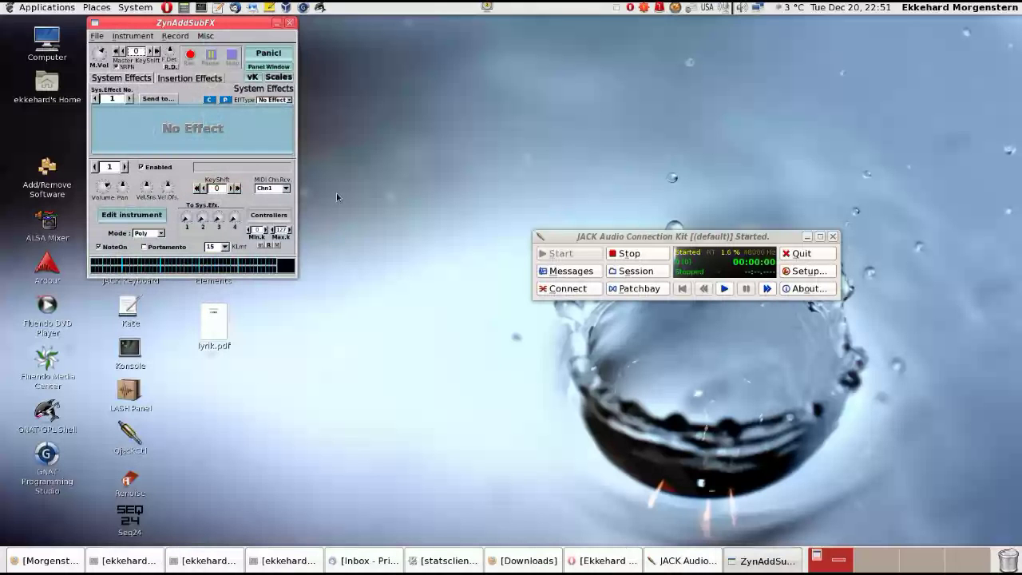
left_click_drag(264, 23, 424, 117)
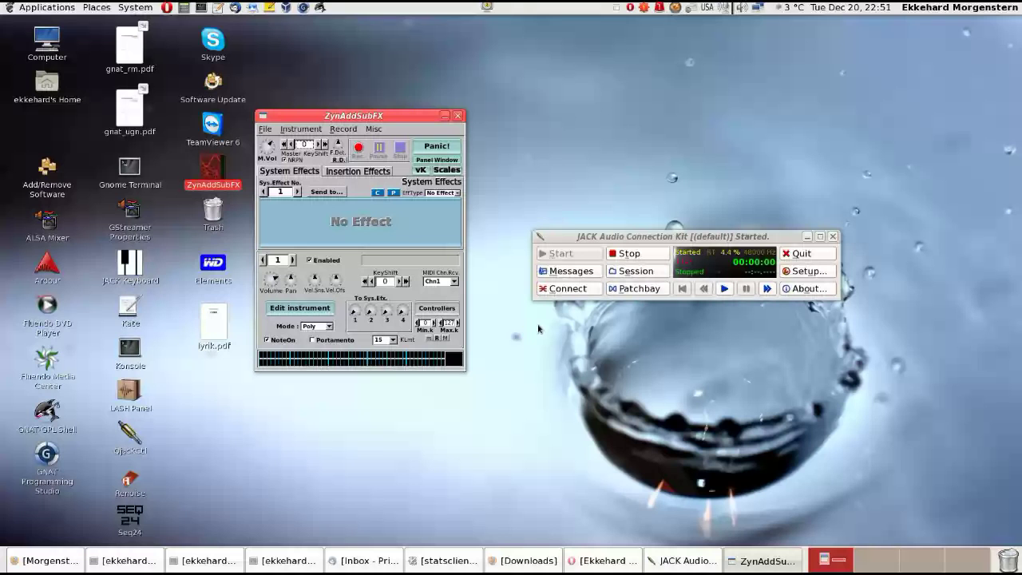
left_click(570, 289)
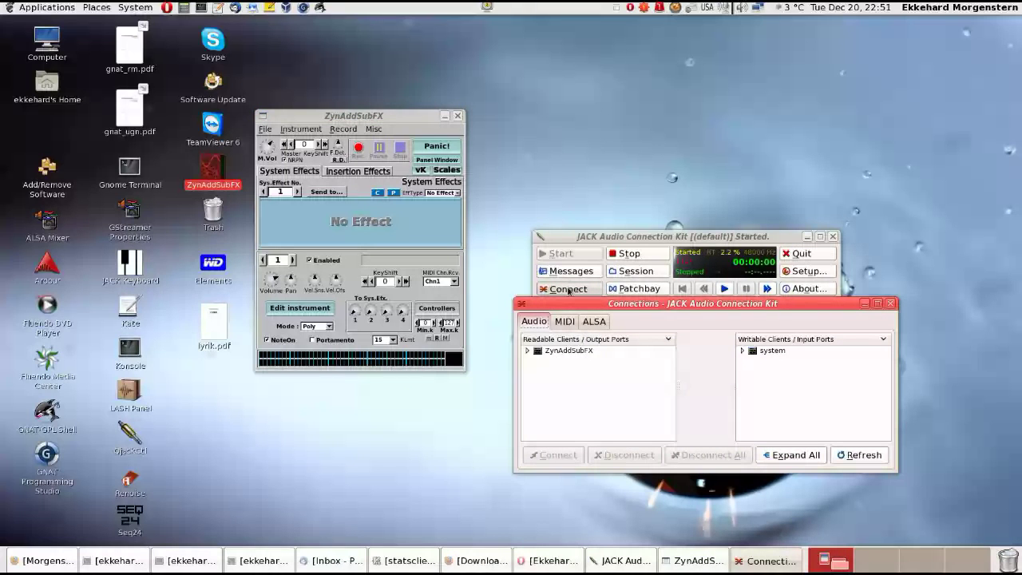
Connect ZynAddSubFX out_1 and out_2 to system playback_1 and playback_2
left_click_drag(621, 305, 586, 323)
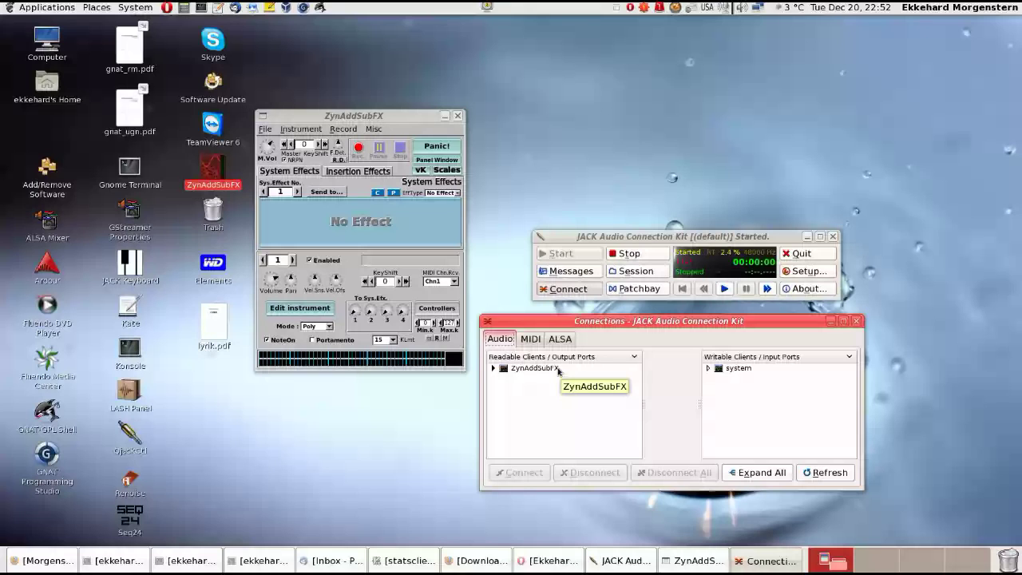
left_click(492, 368)
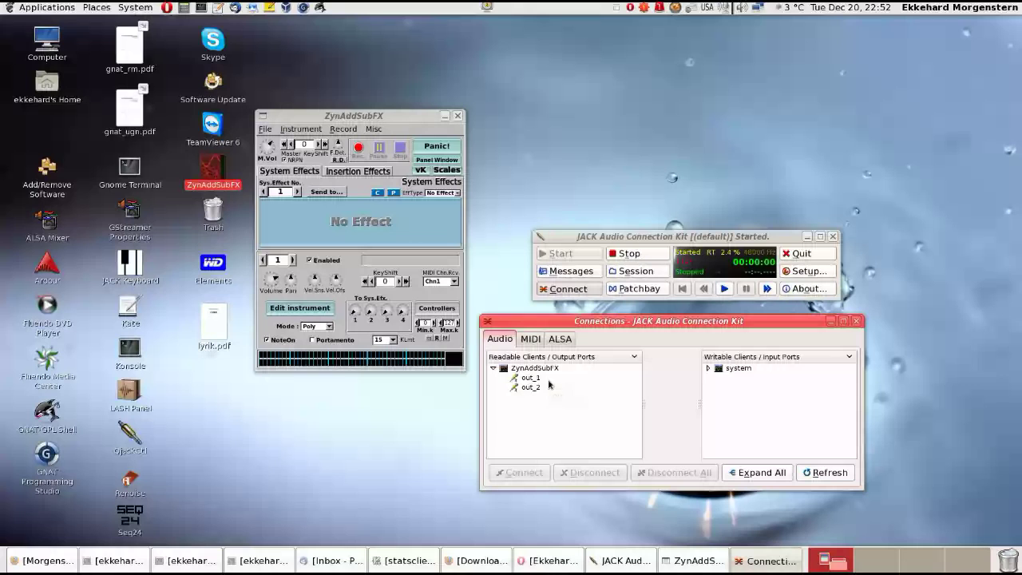
left_click(708, 368)
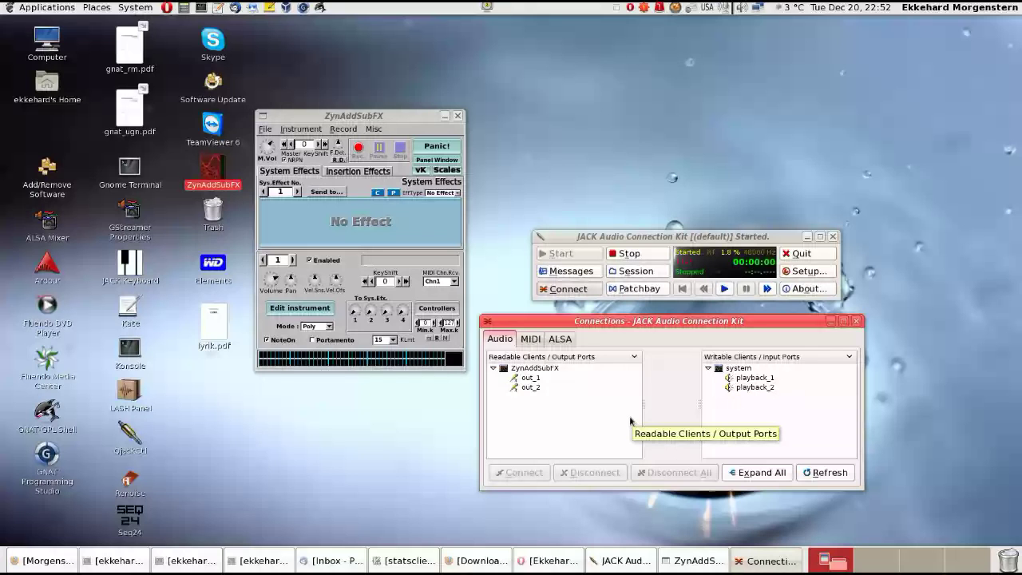
left_click(540, 378)
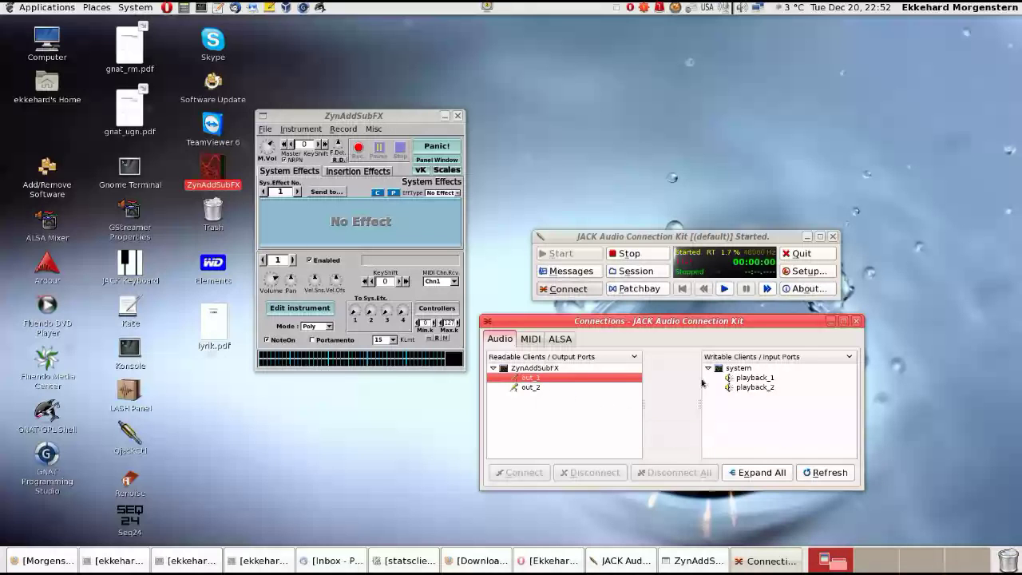
left_click(757, 380)
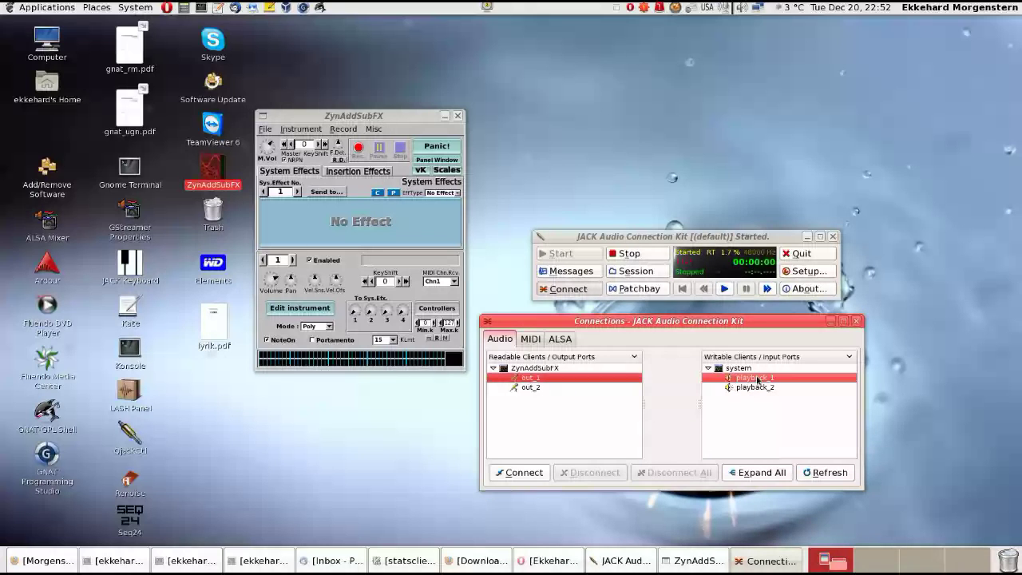
left_click(534, 480)
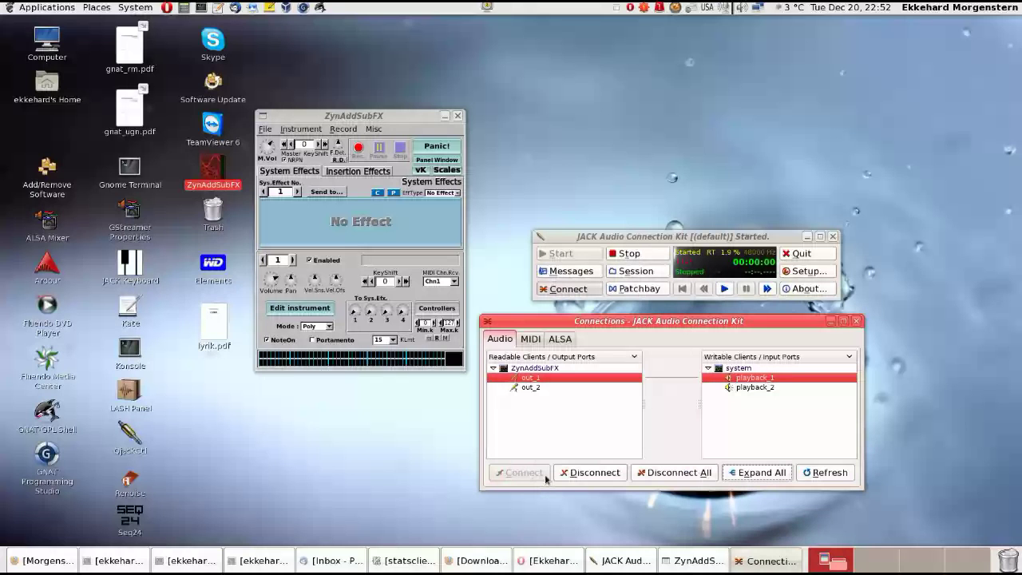
left_click(606, 479)
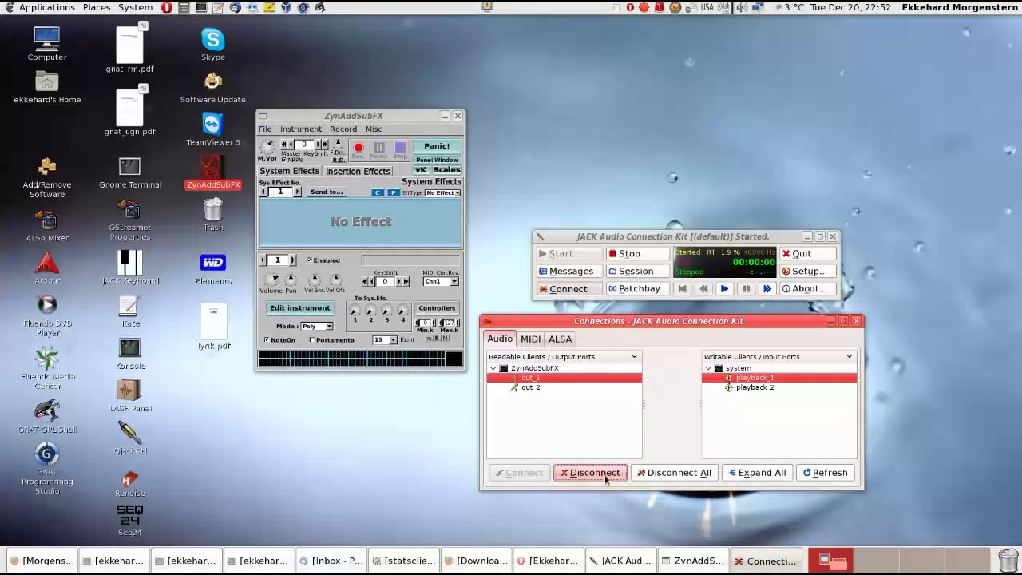
left_click(596, 370)
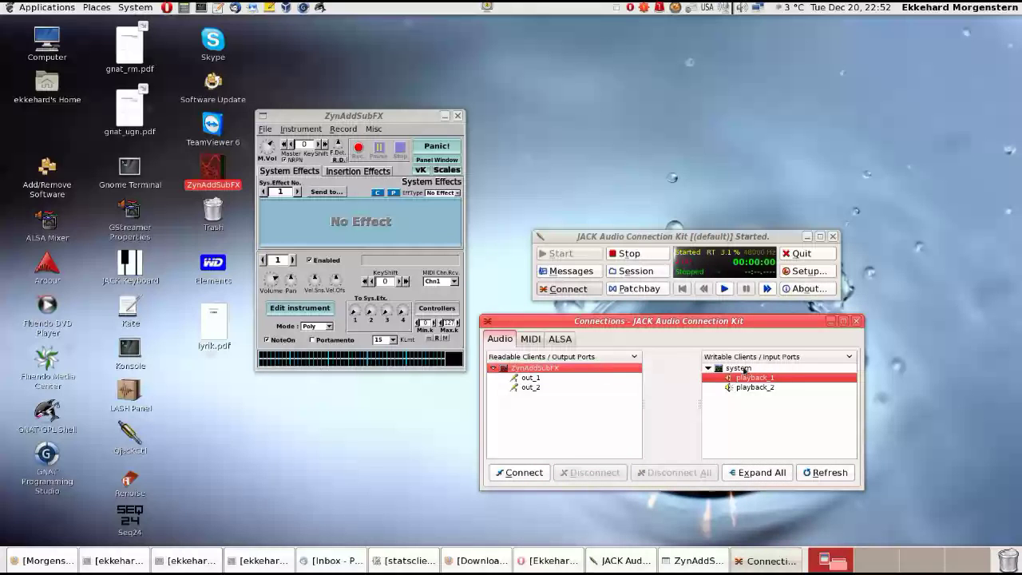
left_click(743, 369)
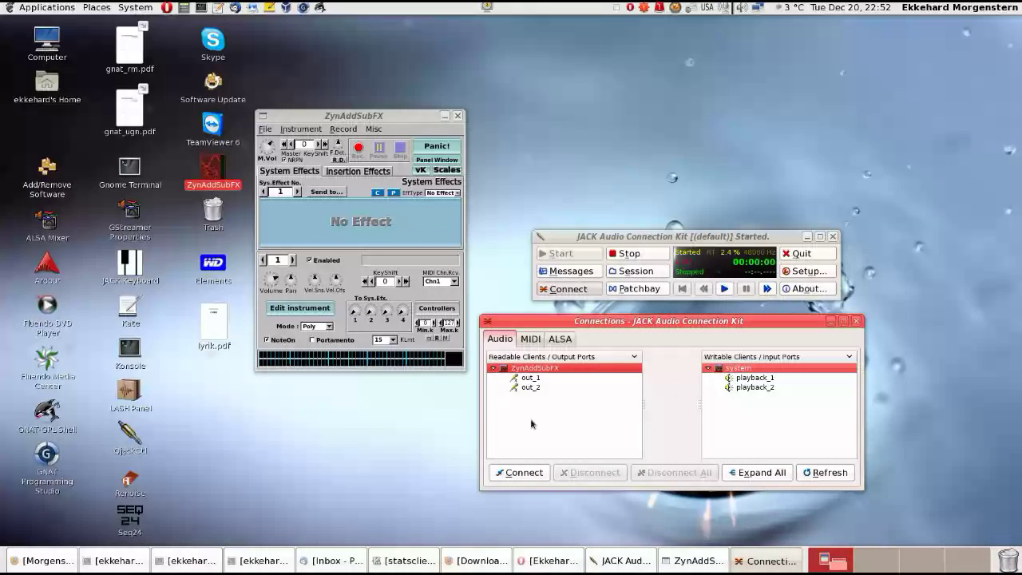
left_click(523, 476)
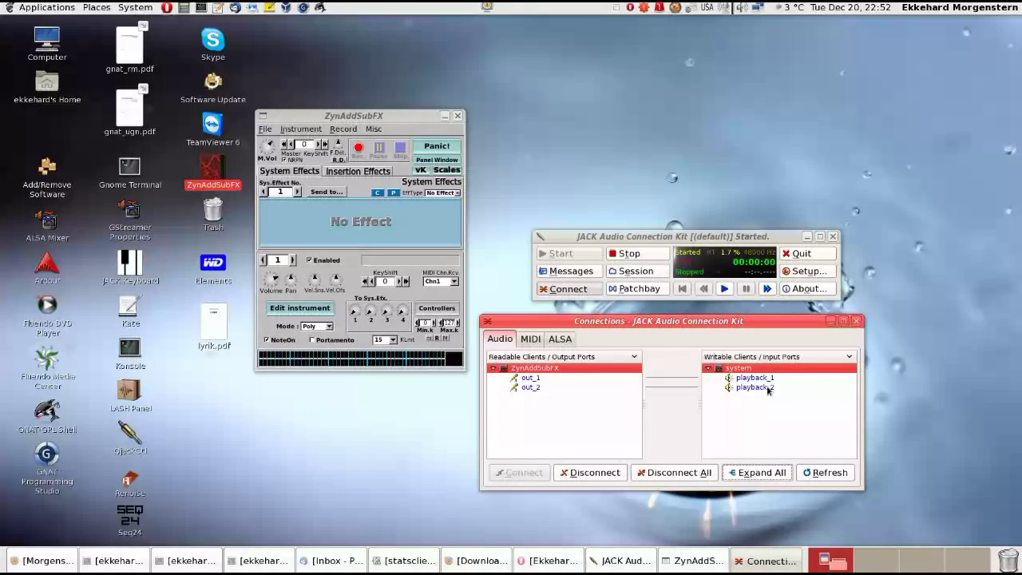
Open ZynAddSubFX's Virtual Keyboard, move it to the right, and play a few notes
left_click(317, 120)
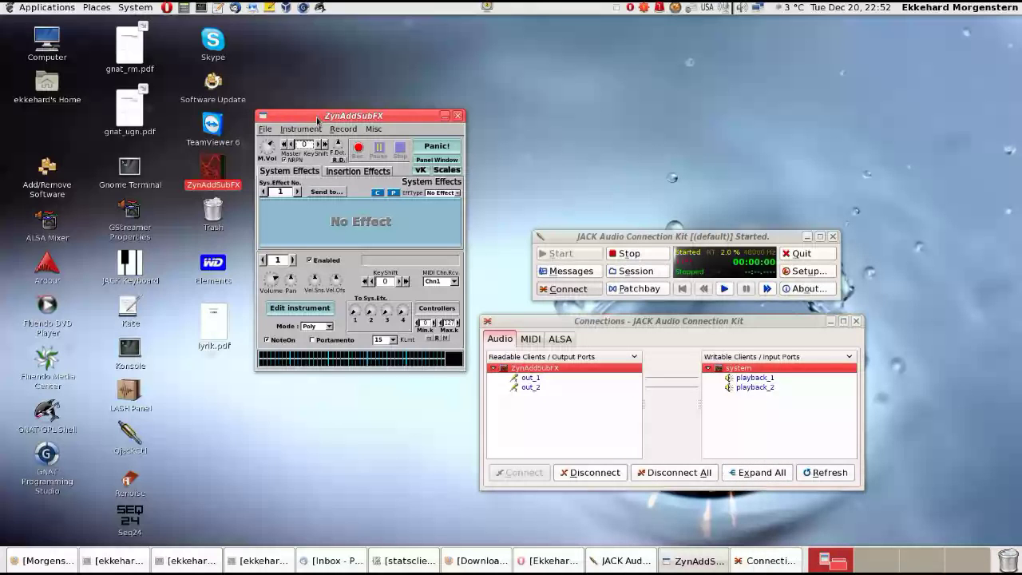
left_click(308, 129)
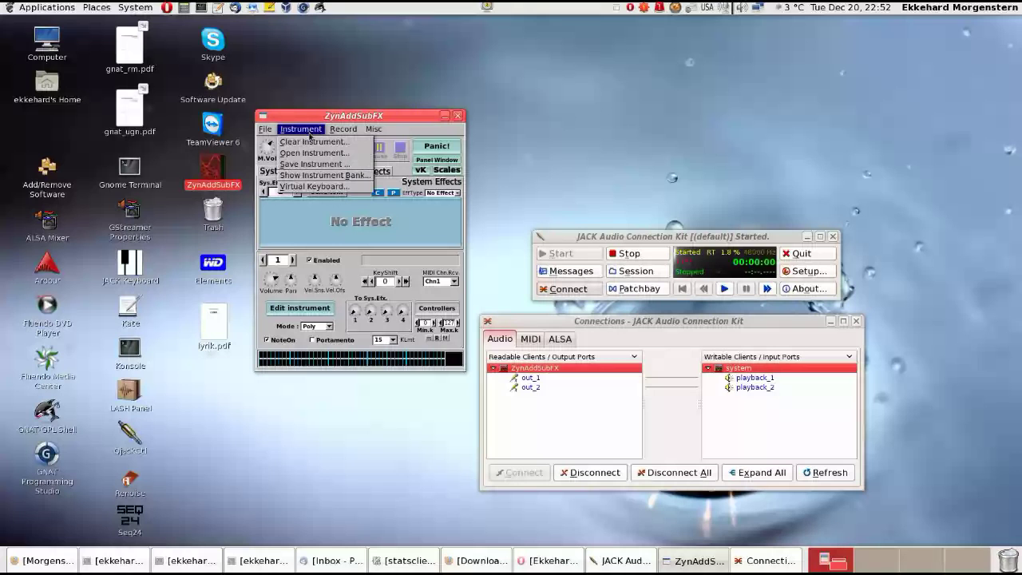
left_click(345, 189)
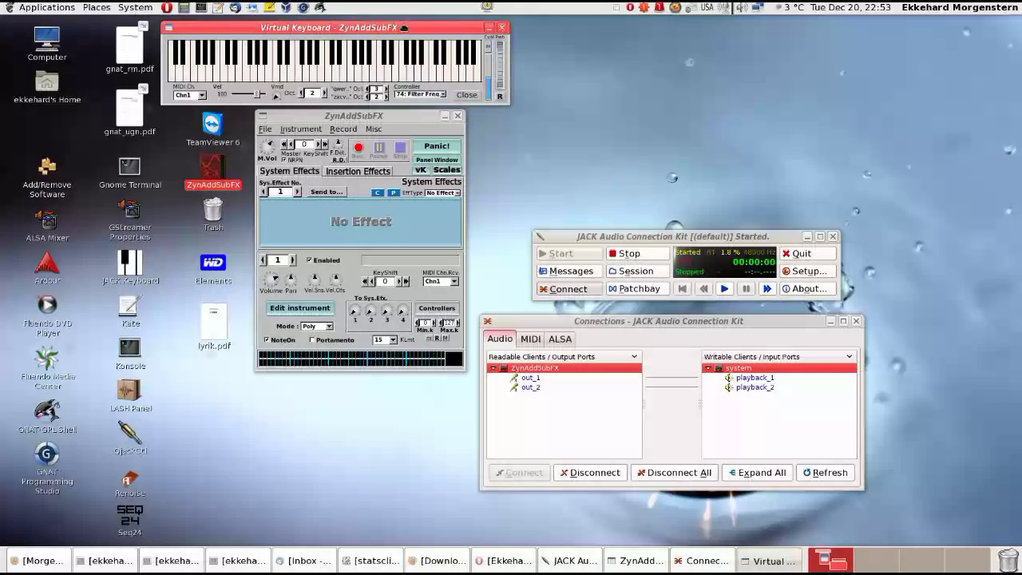
left_click_drag(404, 27, 713, 130)
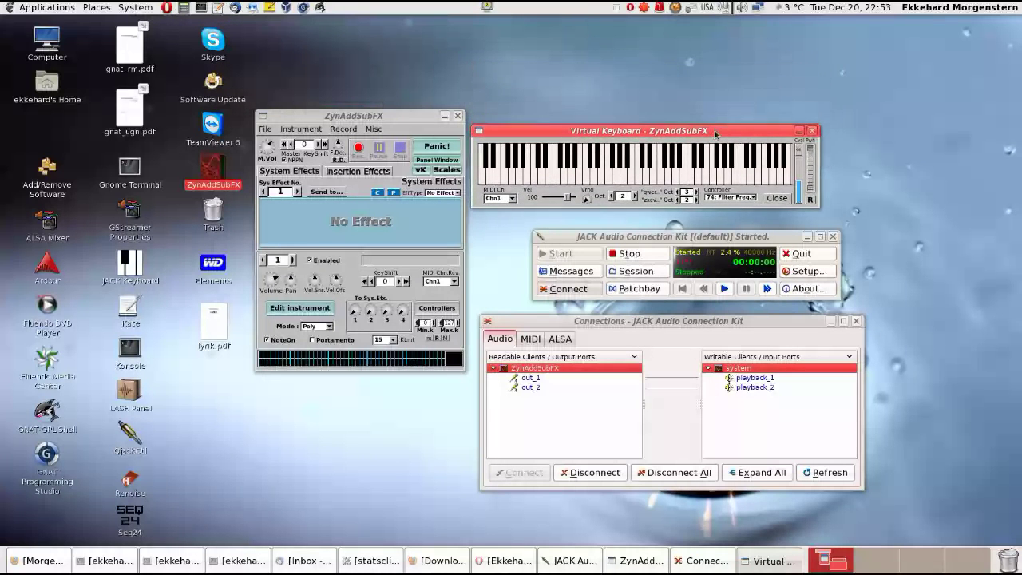
left_click(636, 174)
left_click(659, 175)
mouse_move(658, 176)
left_mouse_down()
mouse_move(581, 176)
mouse_move(706, 174)
mouse_move(726, 163)
mouse_move(745, 175)
mouse_move(675, 177)
left_mouse_up()
left_click(310, 129)
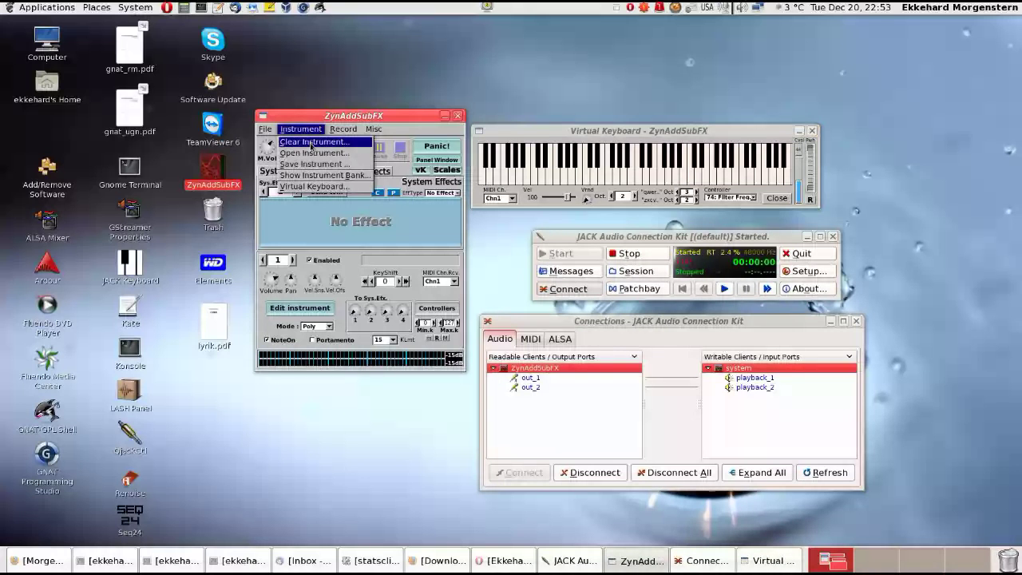
Load the 34. Trash Guitar 2 instrument from the Guitar bank
left_click(327, 176)
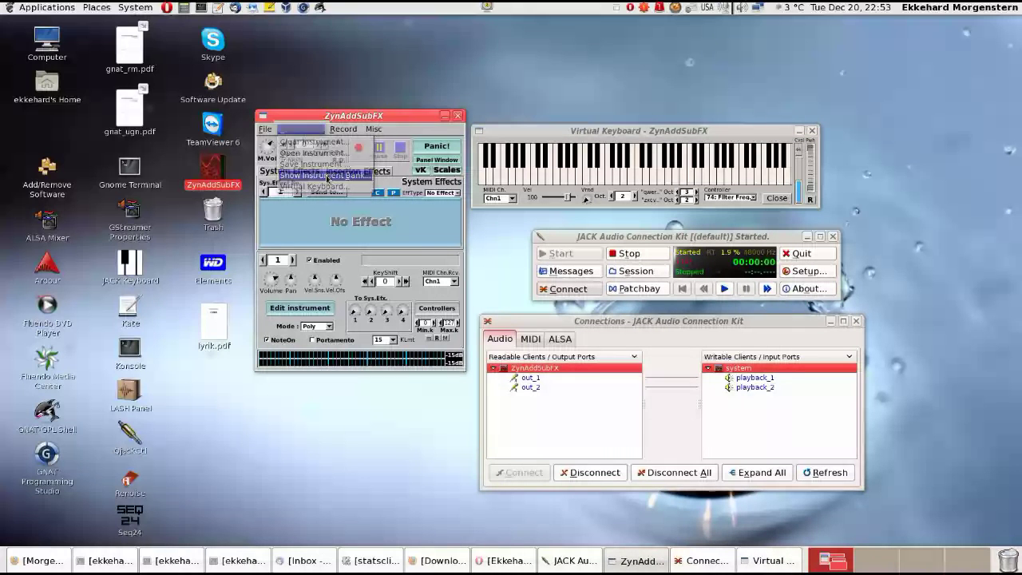
left_click_drag(232, 27, 443, 134)
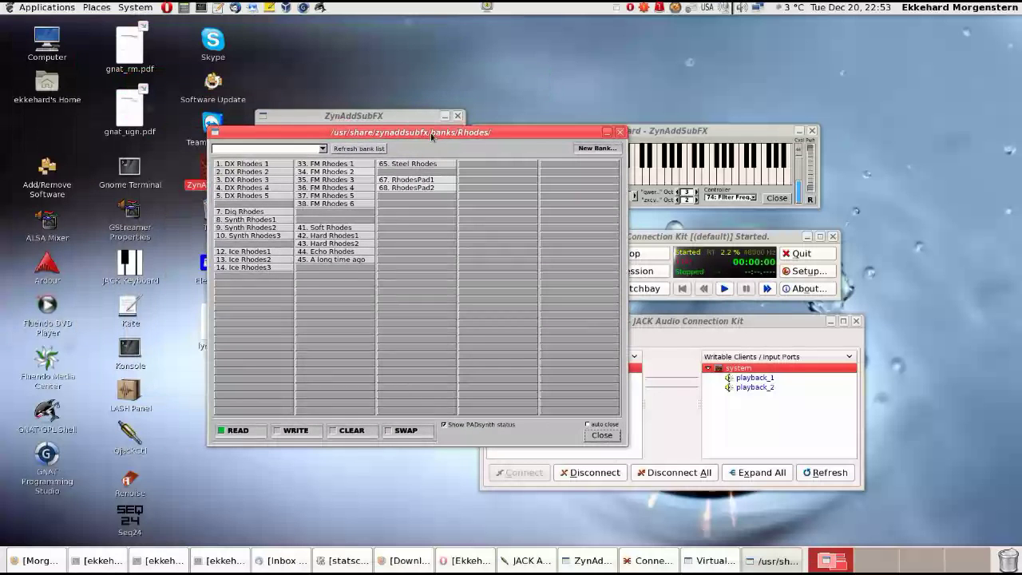
left_click(322, 150)
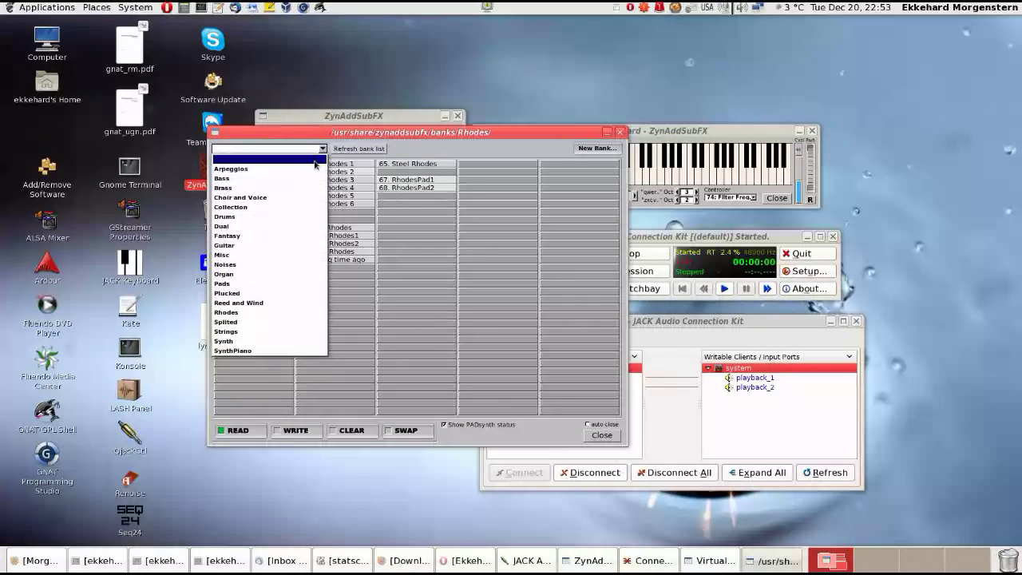
left_click(291, 248)
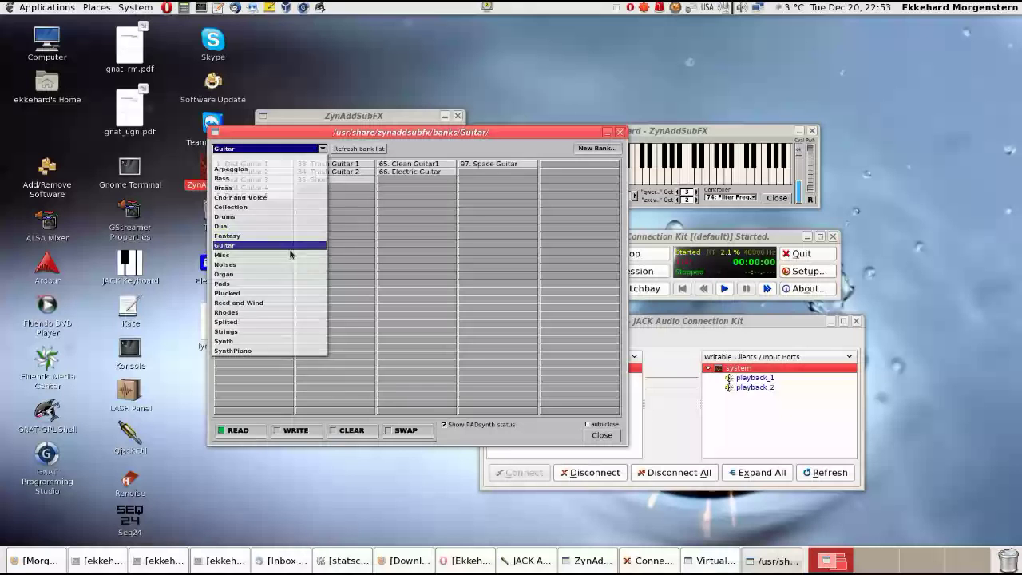
left_click(343, 172)
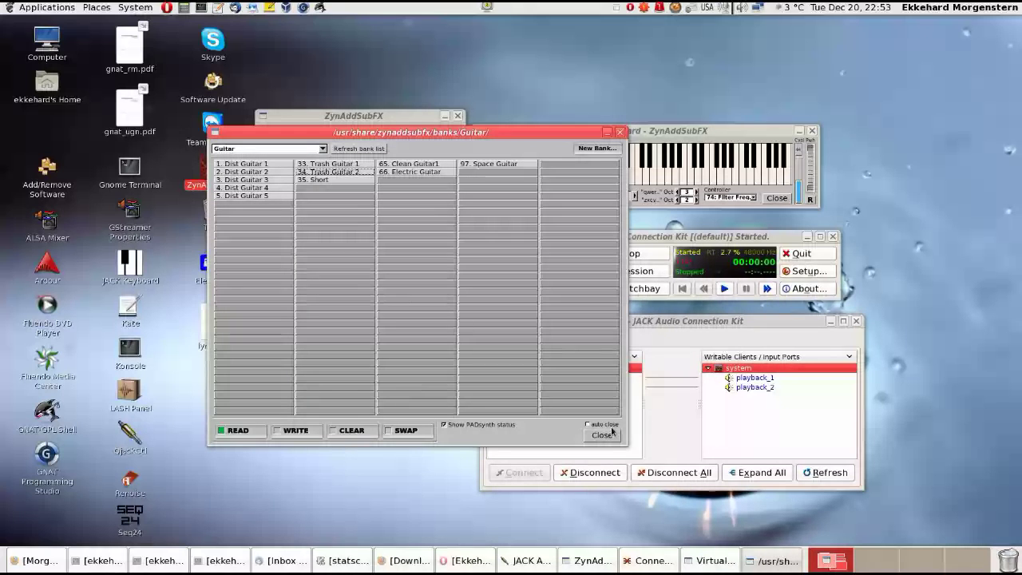
Play runs of notes with Trash Guitar 2 on the virtual keyboard
left_click_drag(562, 131, 391, 195)
left_click(570, 177)
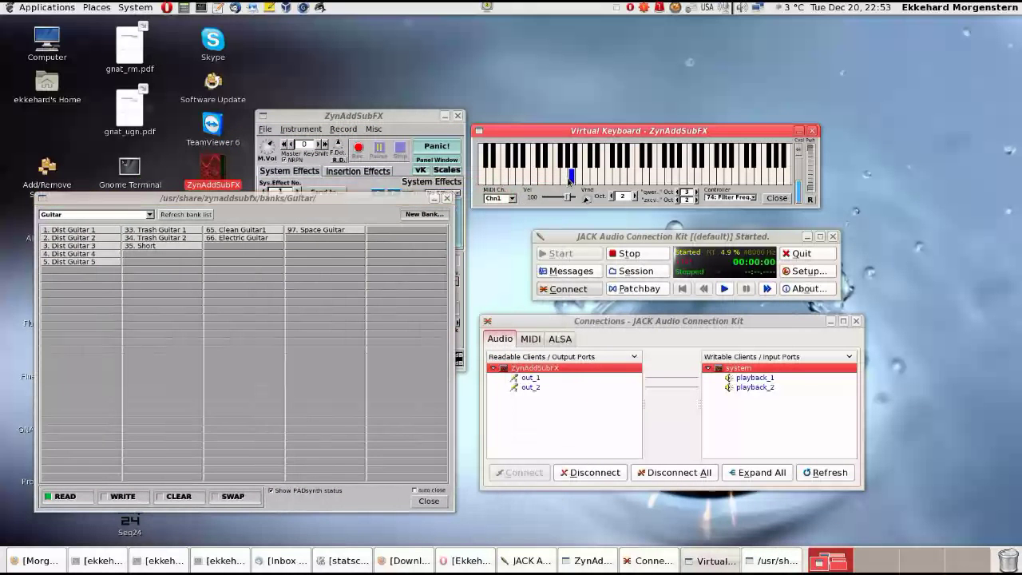
left_click_drag(570, 177, 691, 175)
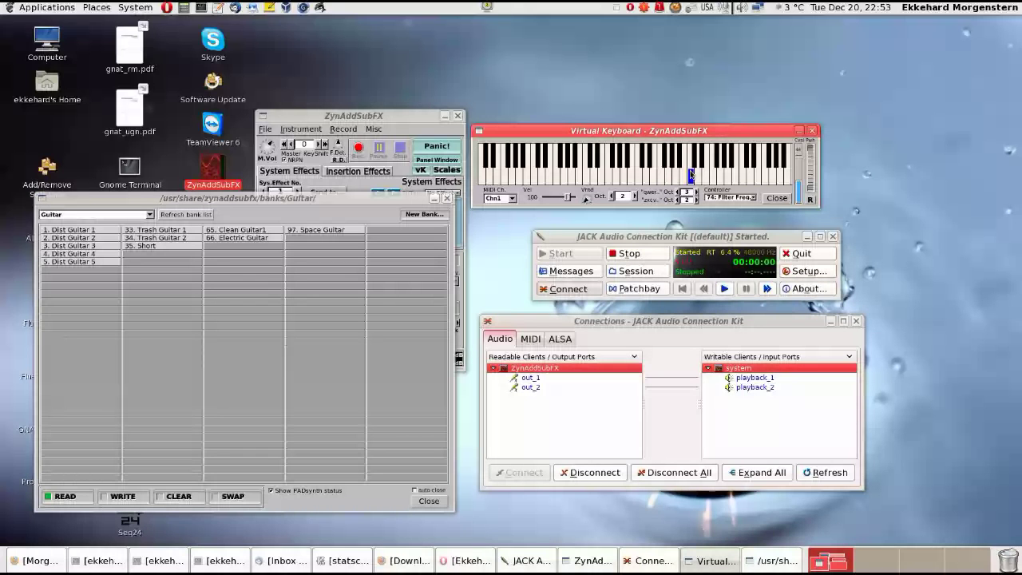
left_click_drag(691, 176, 661, 177)
Load 67. Dual Strings Oct1 from the Strings bank and play a run of notes on the virtual keyboard
left_click(149, 216)
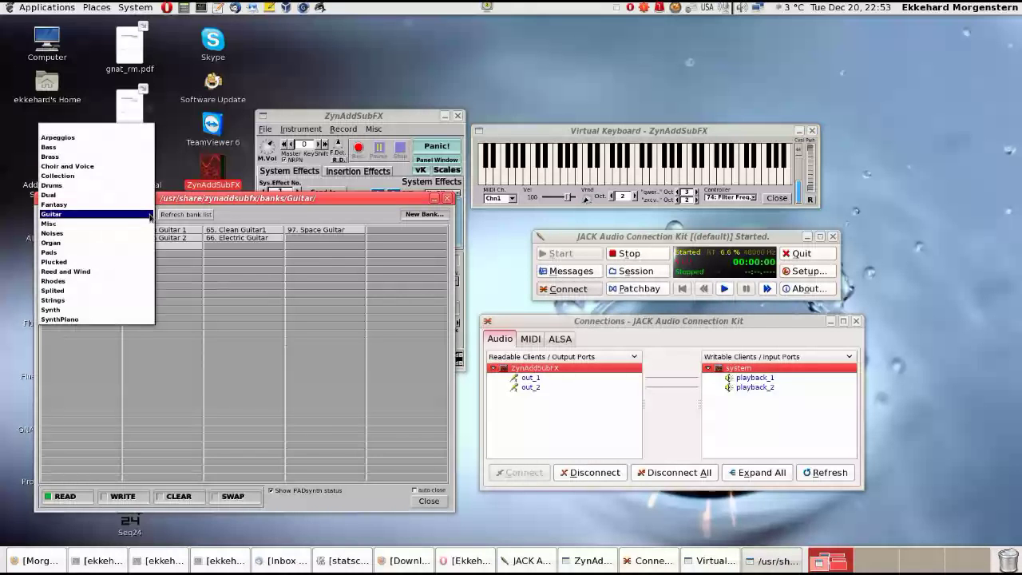
left_click(110, 300)
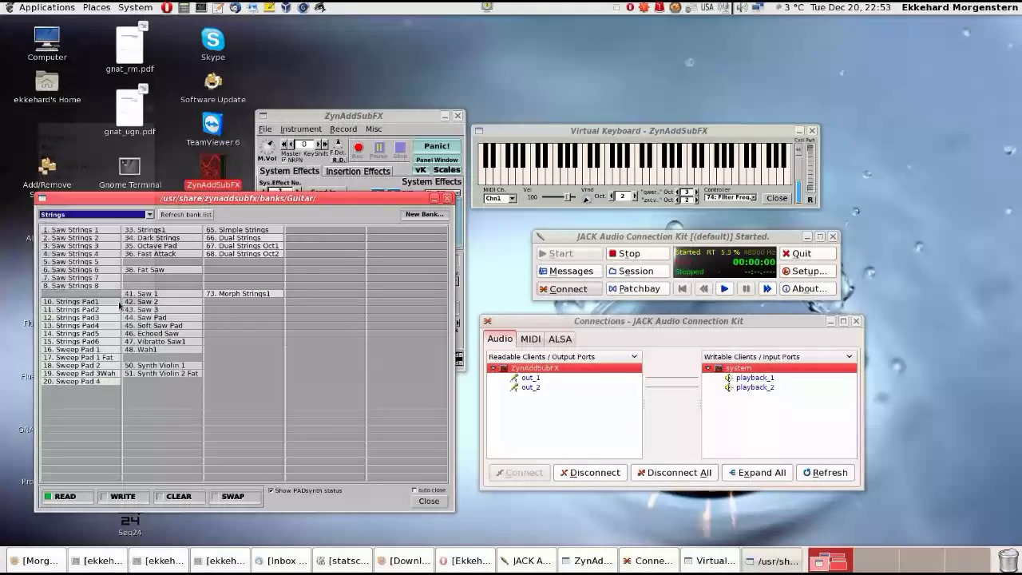
left_click(244, 248)
left_click(603, 169)
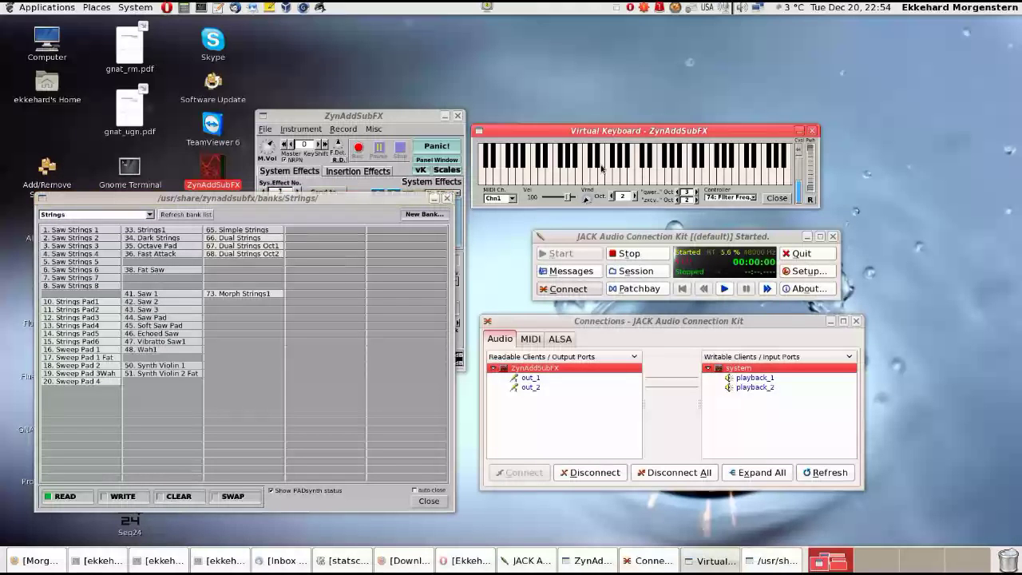
left_click_drag(608, 172, 678, 183)
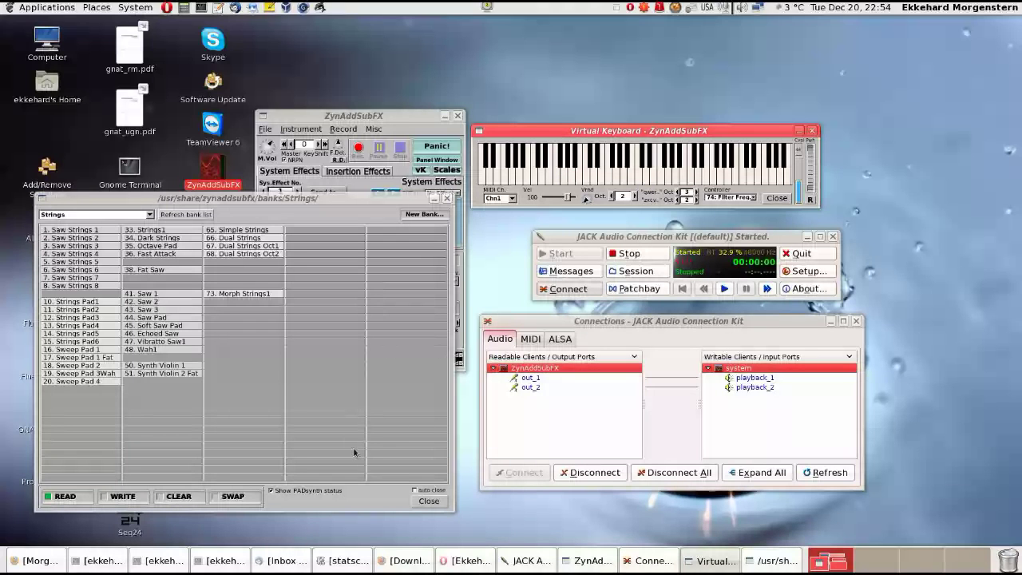
Nudge the Strings bank window down and move the main synthesizer window up and to the right
left_click_drag(302, 203, 320, 214)
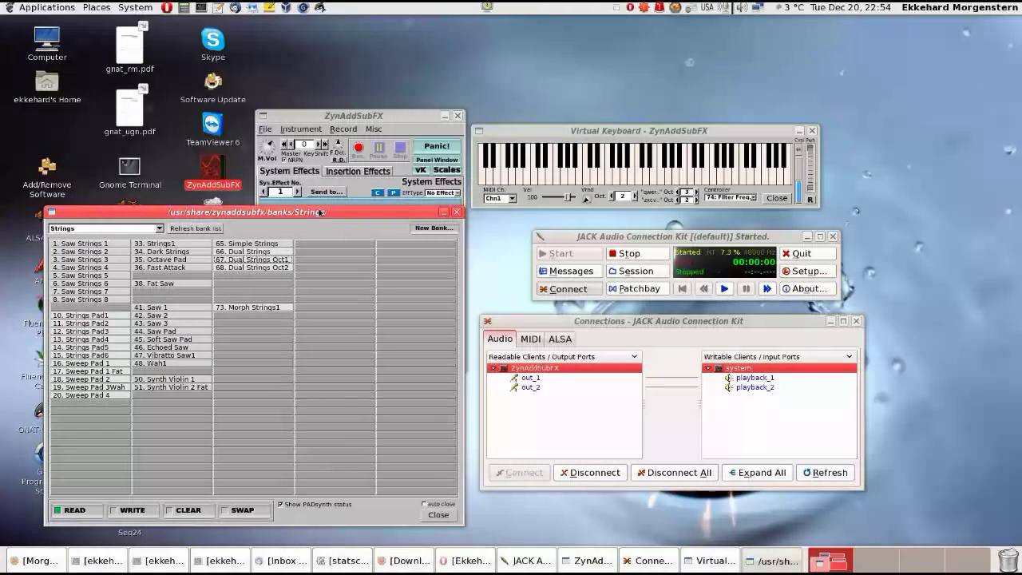
left_click(364, 119)
left_click_drag(363, 119, 571, 85)
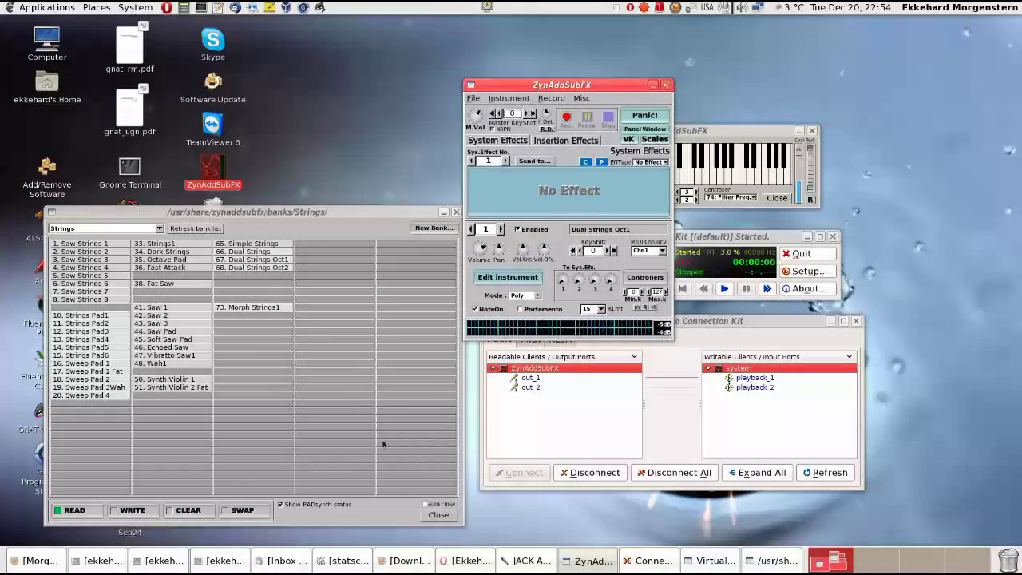